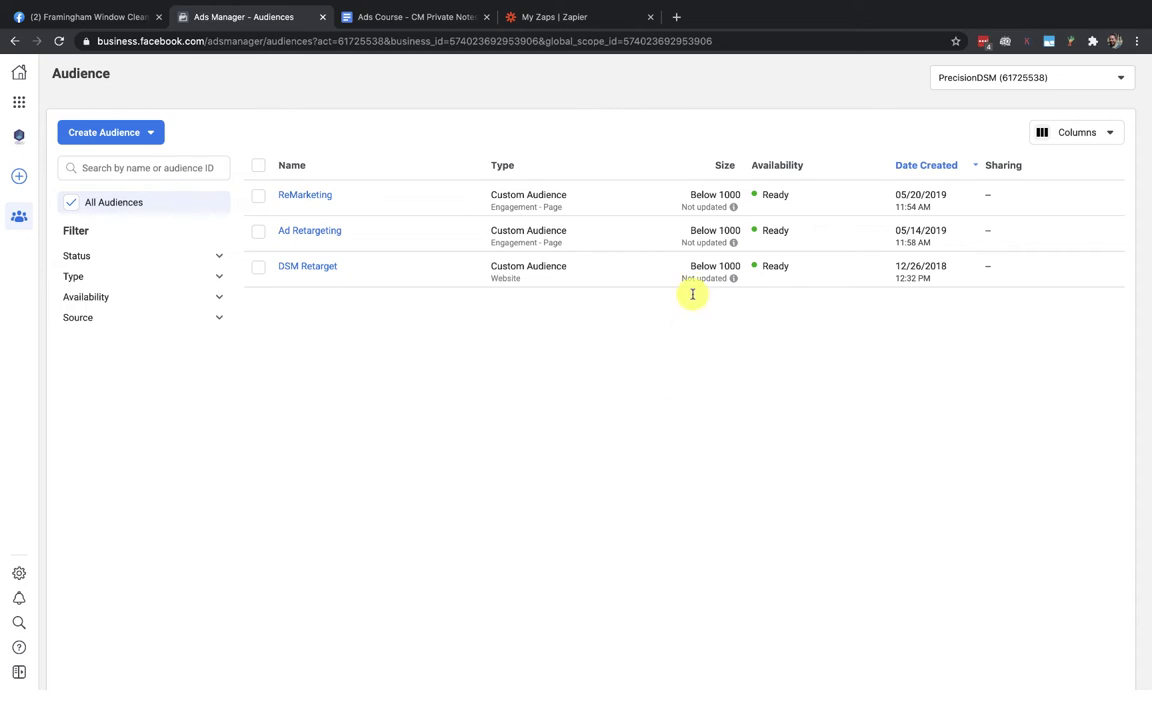
Open a new browser tab and go to Google Sheets for the lead spreadsheet
left_click(677, 17)
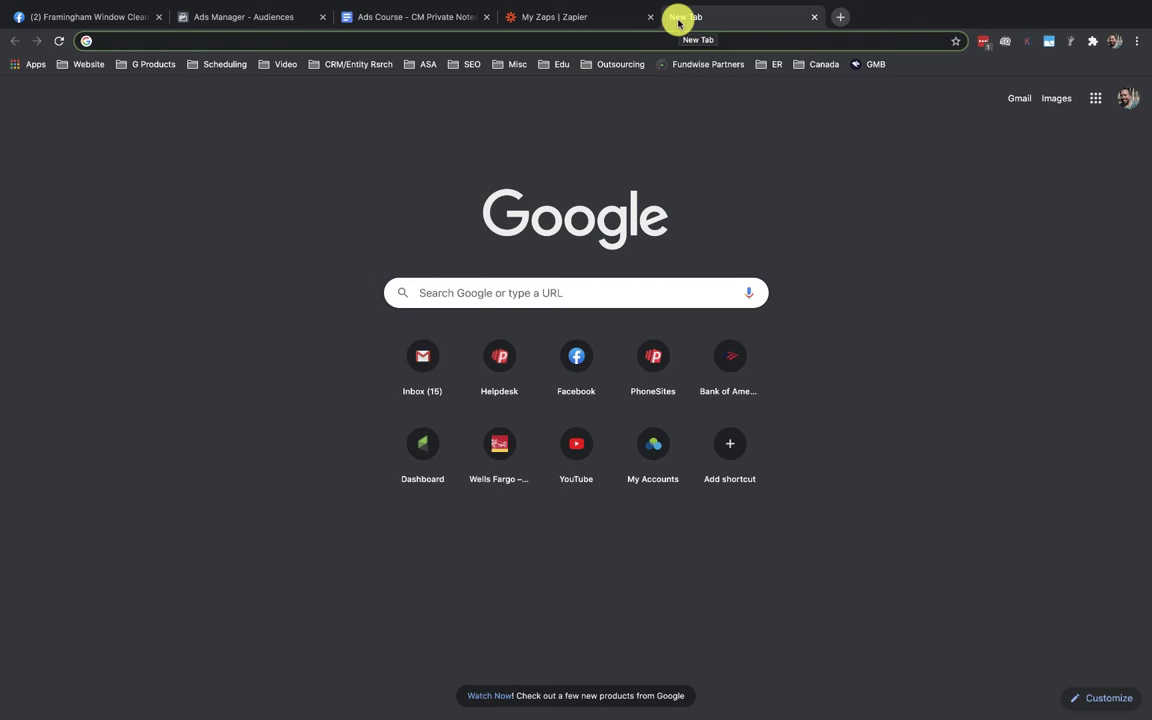
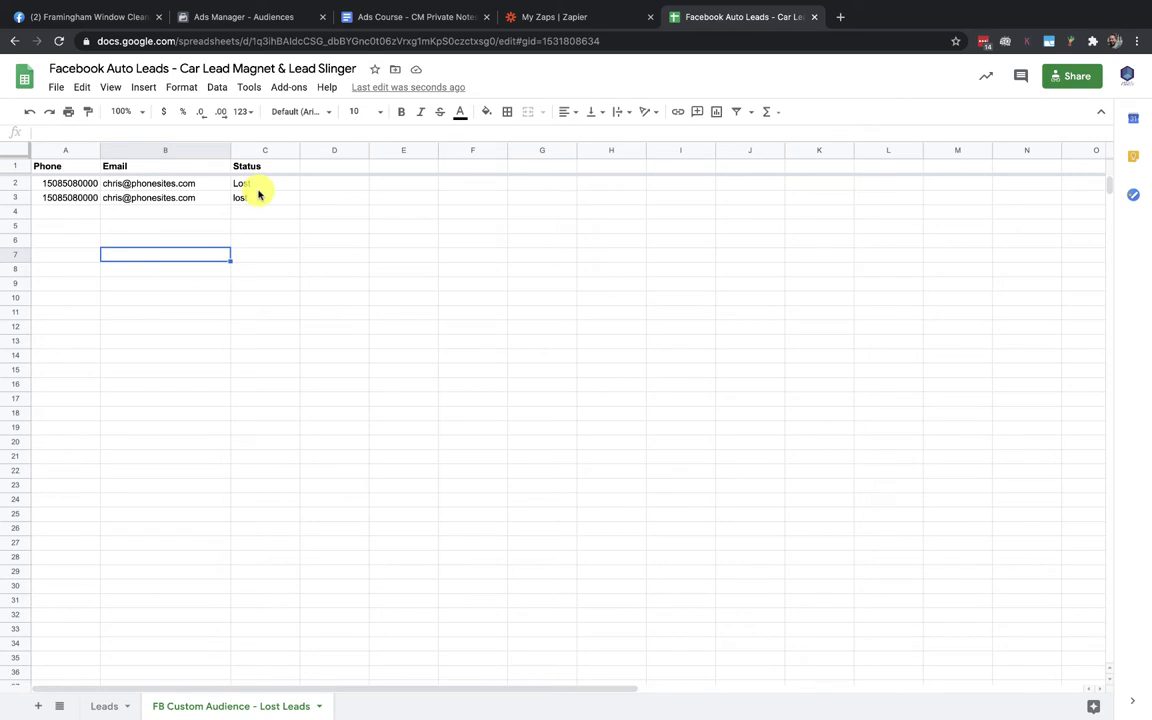
Switch to the My Zaps tab and start a new Zap with Make a Zap
left_click(540, 20)
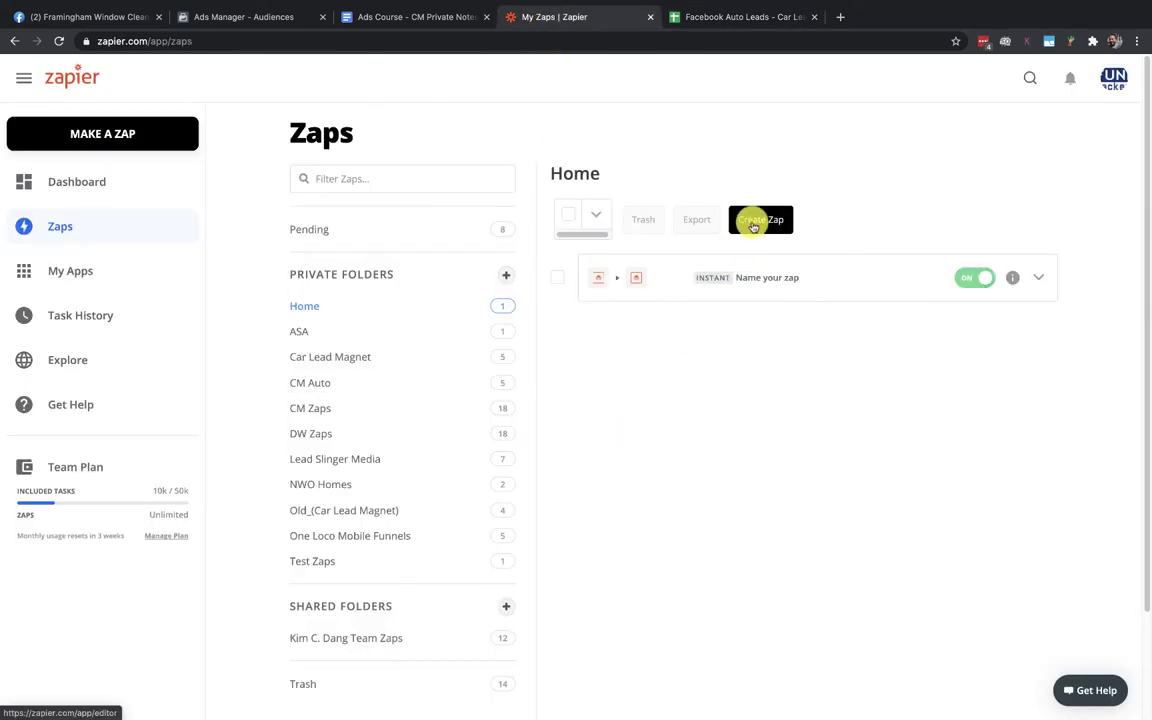
left_click(85, 133)
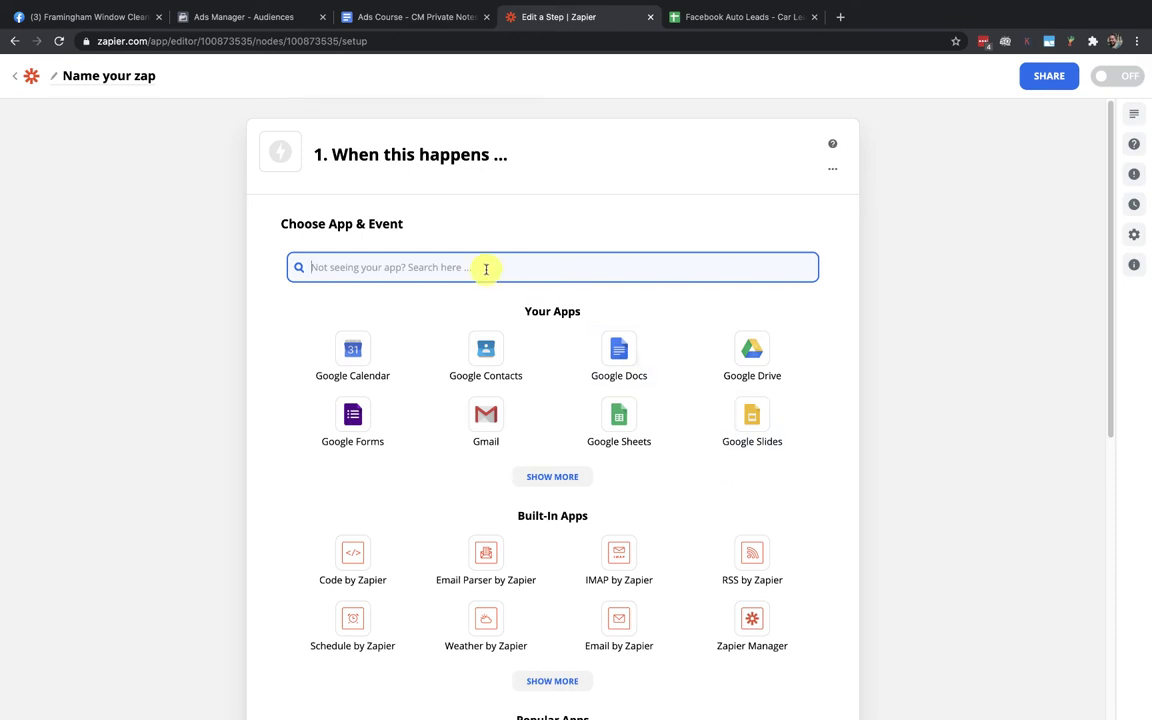
Search the app list for 'sheets' and pick Google Sheets as the trigger app
type("faceb")
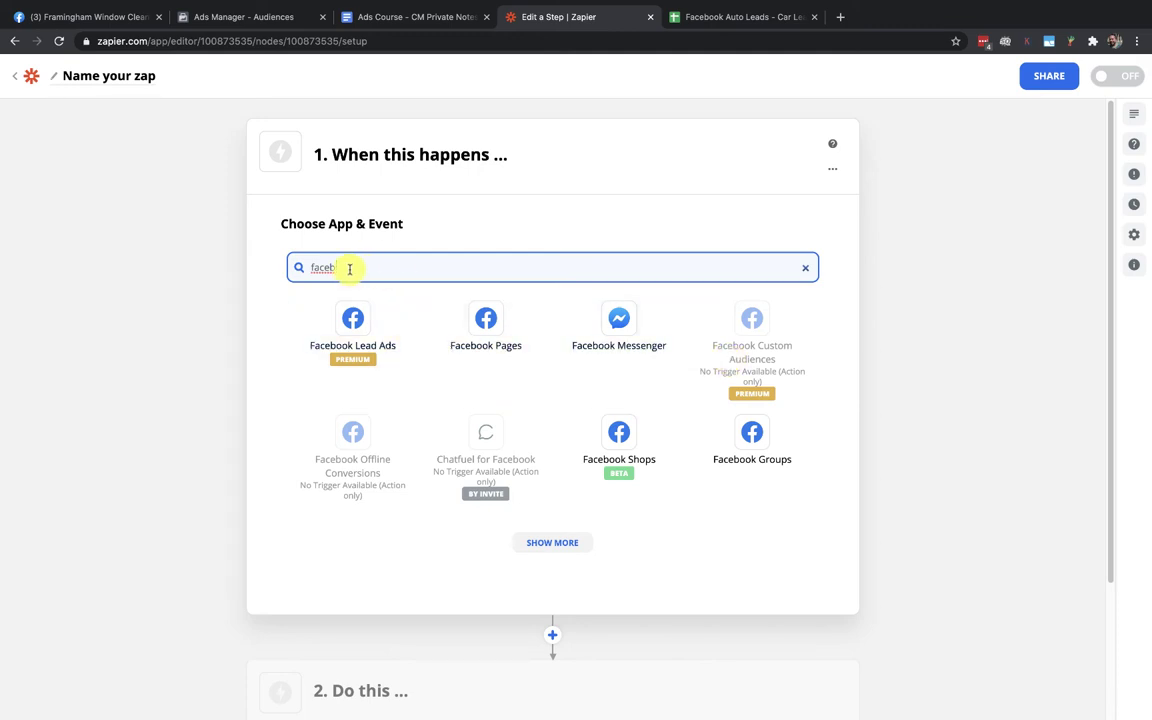
left_click_drag(349, 268, 299, 261)
type("sheets")
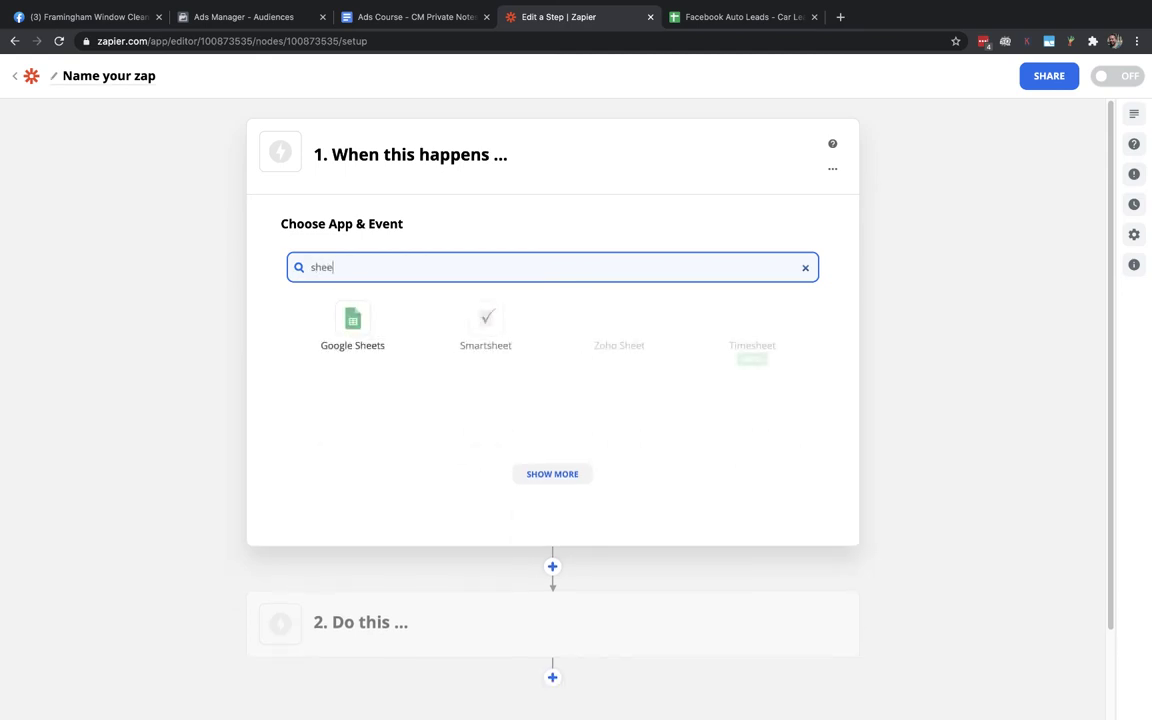
left_click(348, 333)
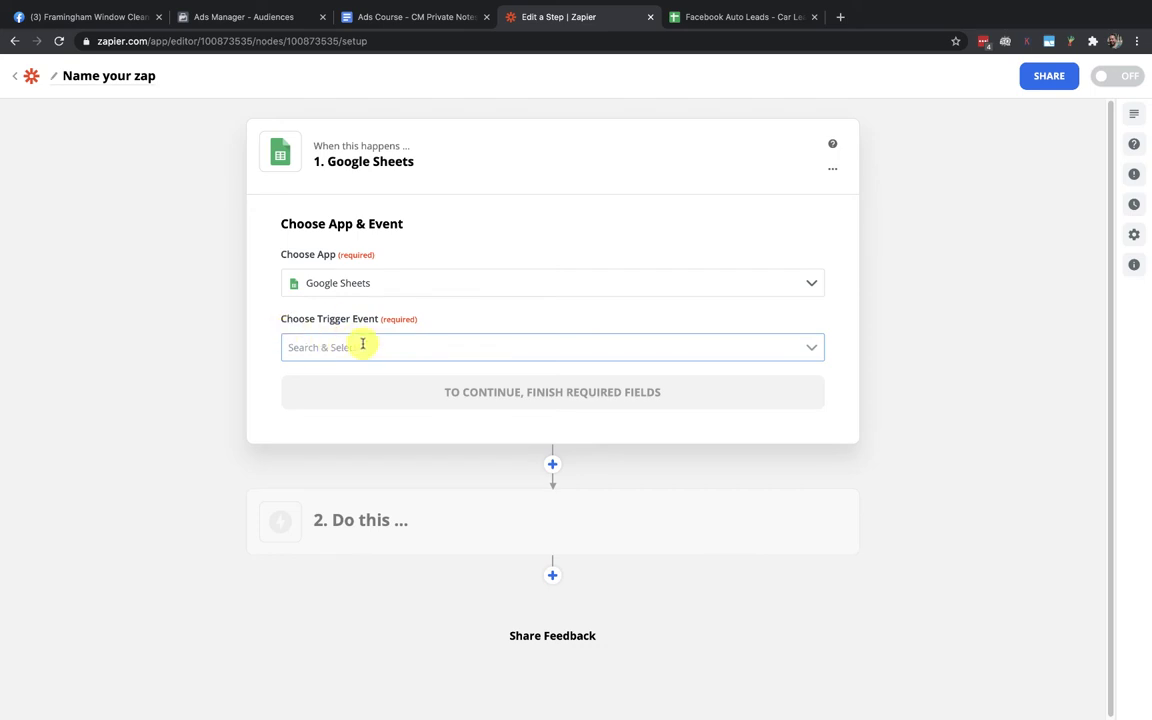
Set the trigger event to New Spreadsheet Row, checking the lead spreadsheet, and continue
left_click(361, 344)
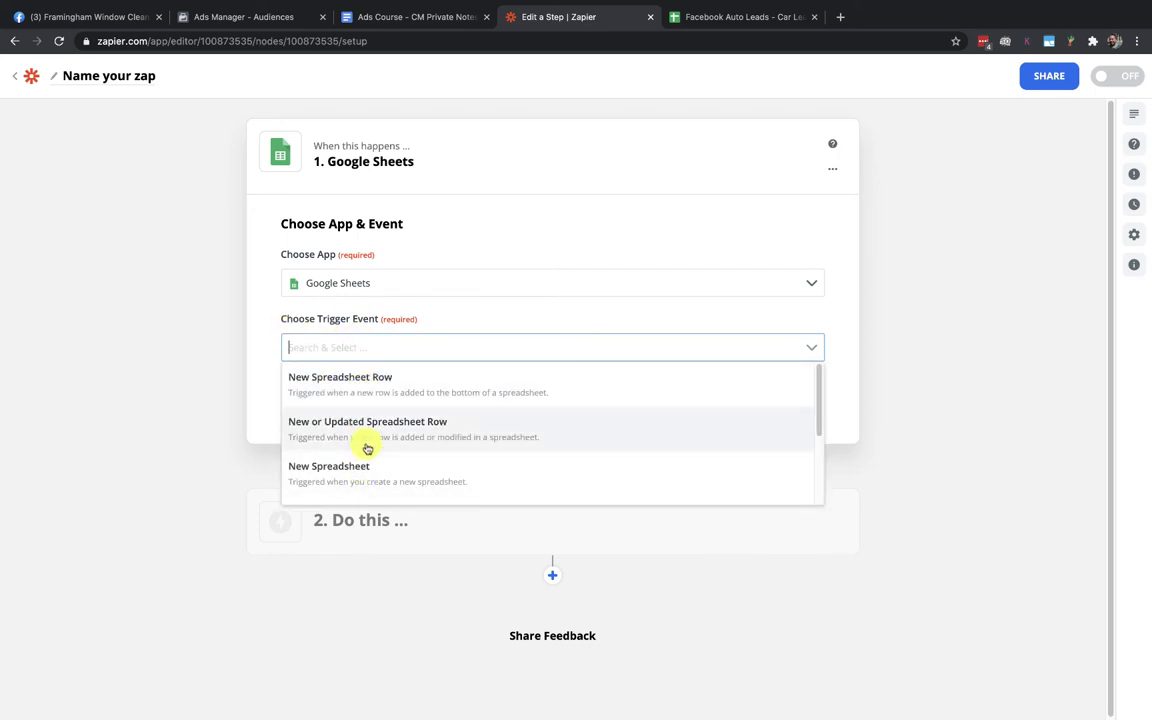
left_click(354, 387)
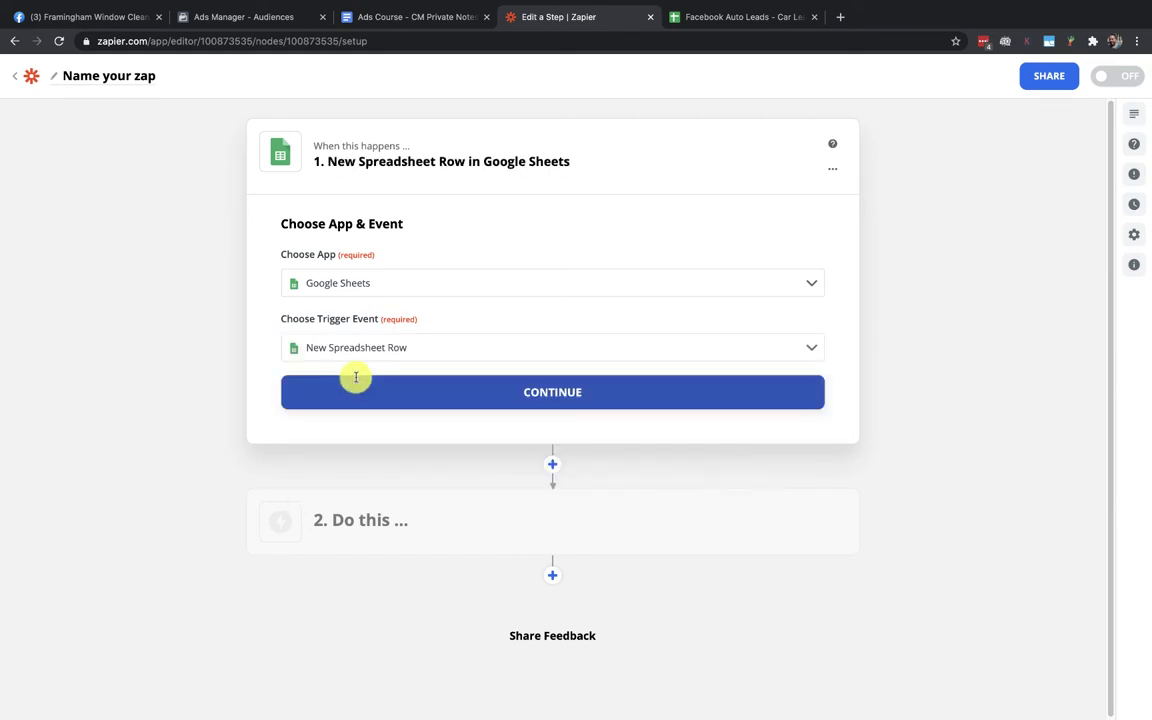
left_click(715, 19)
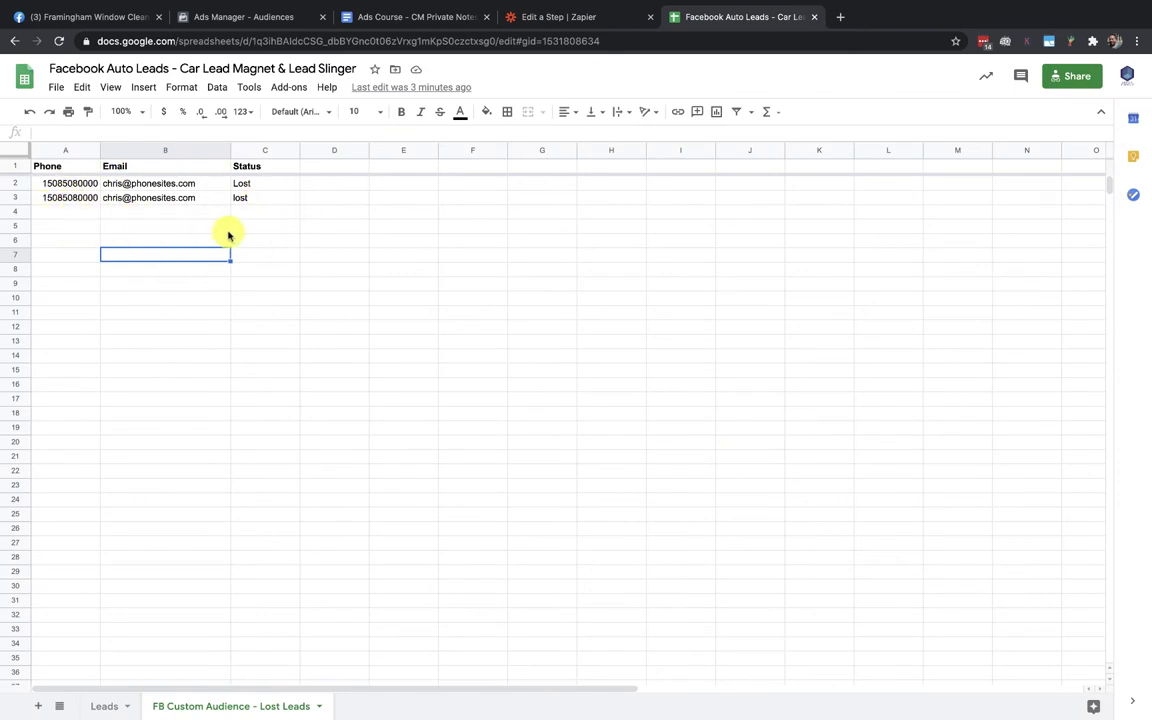
left_click(590, 19)
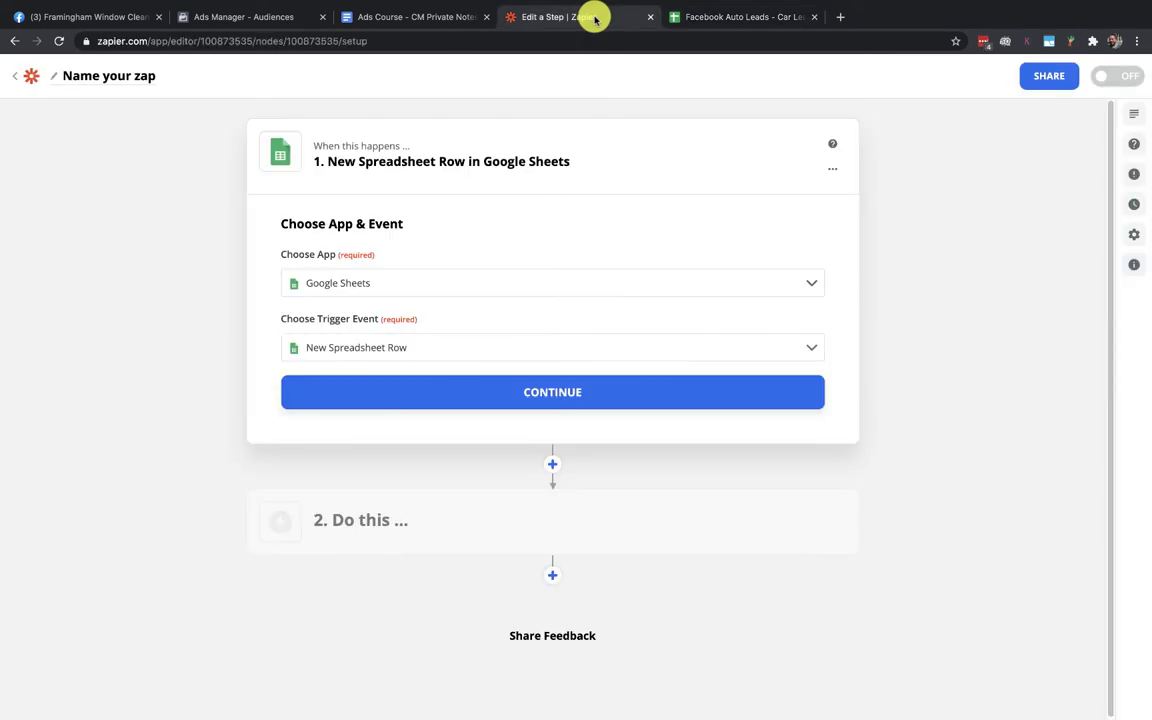
left_click(713, 19)
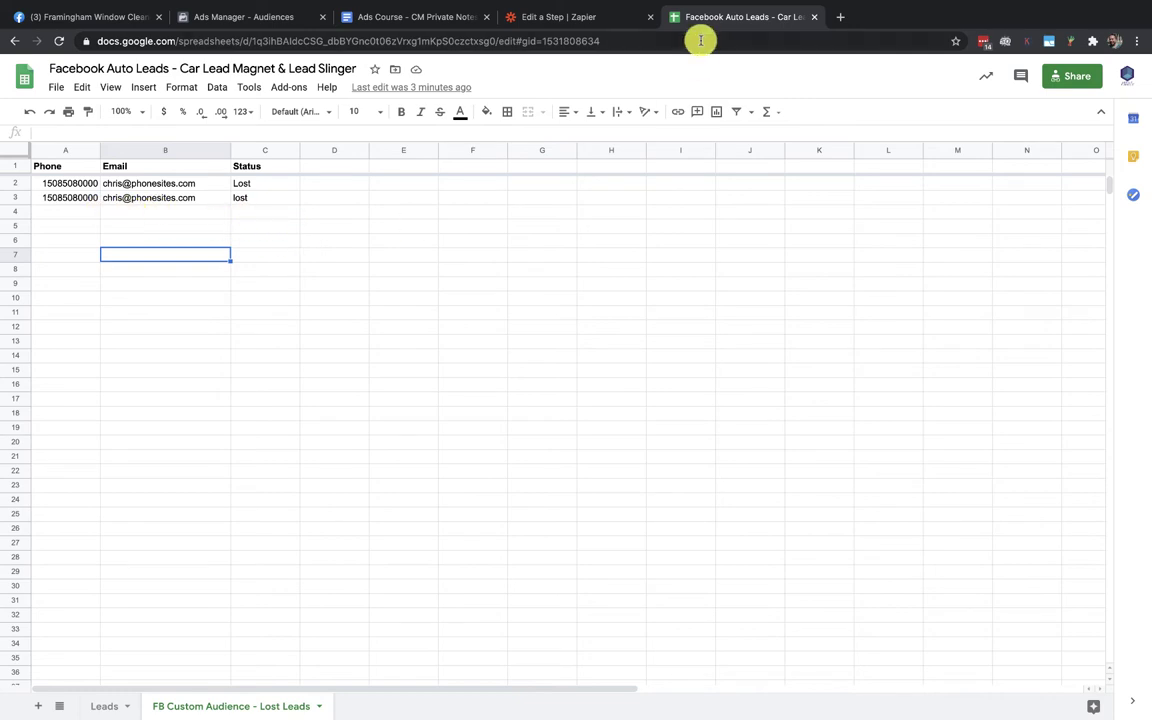
left_click(566, 20)
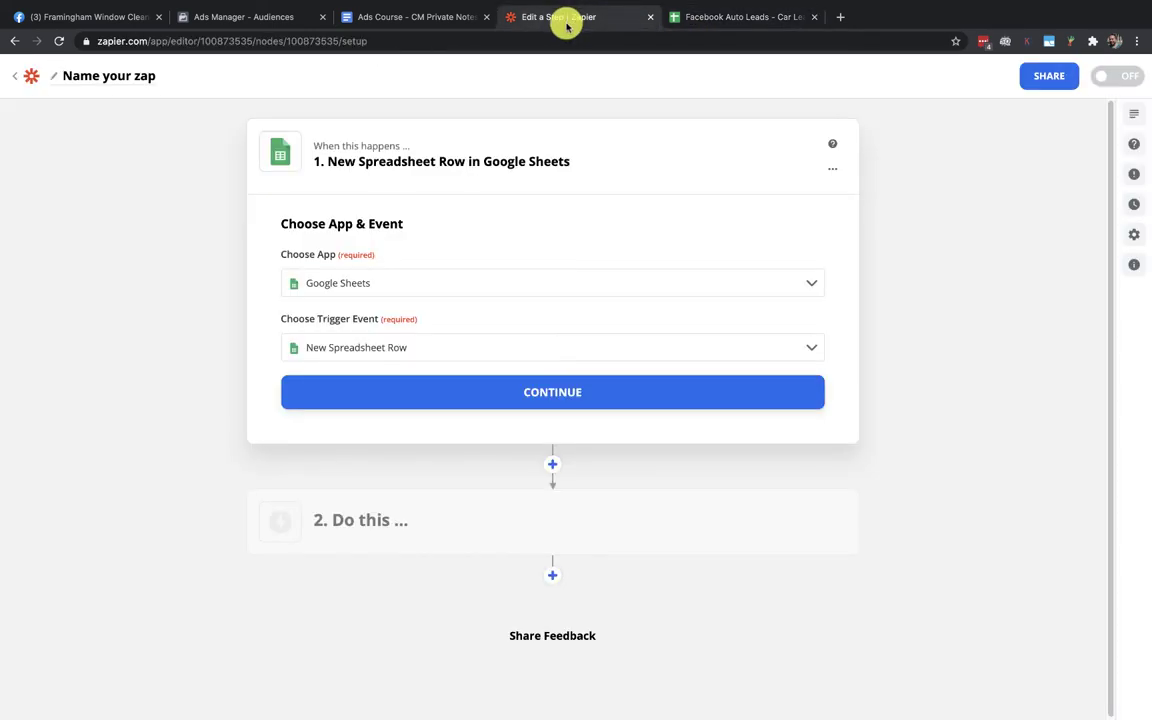
left_click(550, 394)
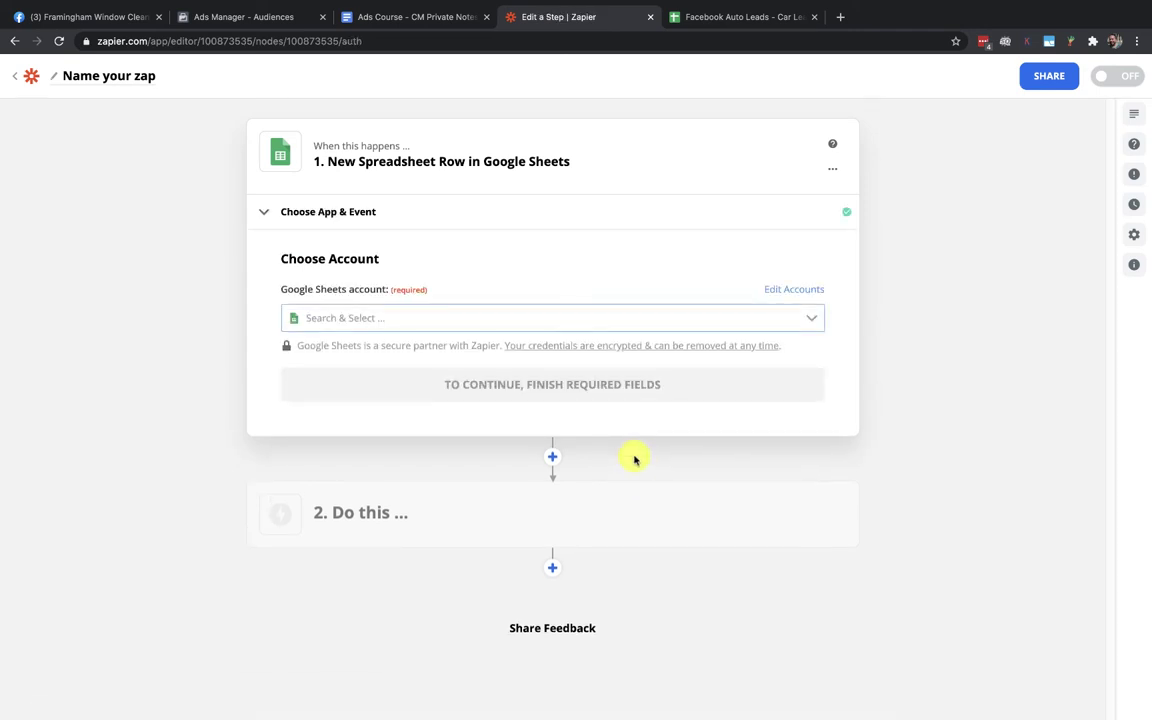
Select the connected Google Sheets account for the trigger and continue
left_click(337, 321)
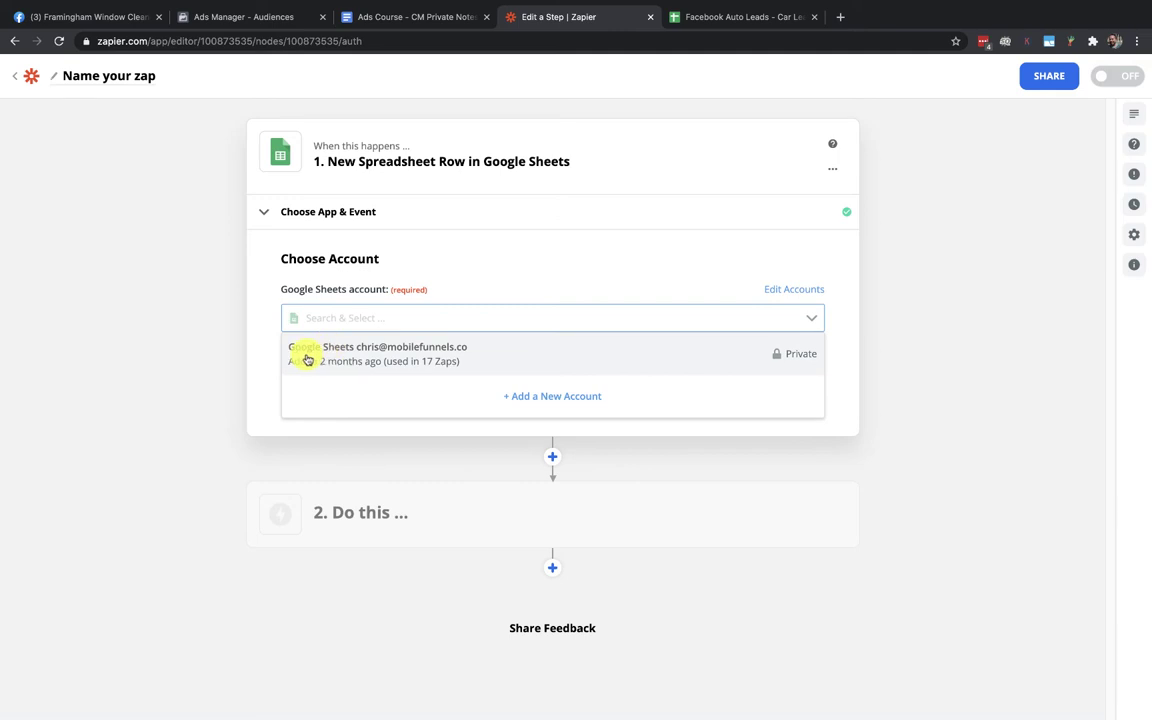
left_click(437, 349)
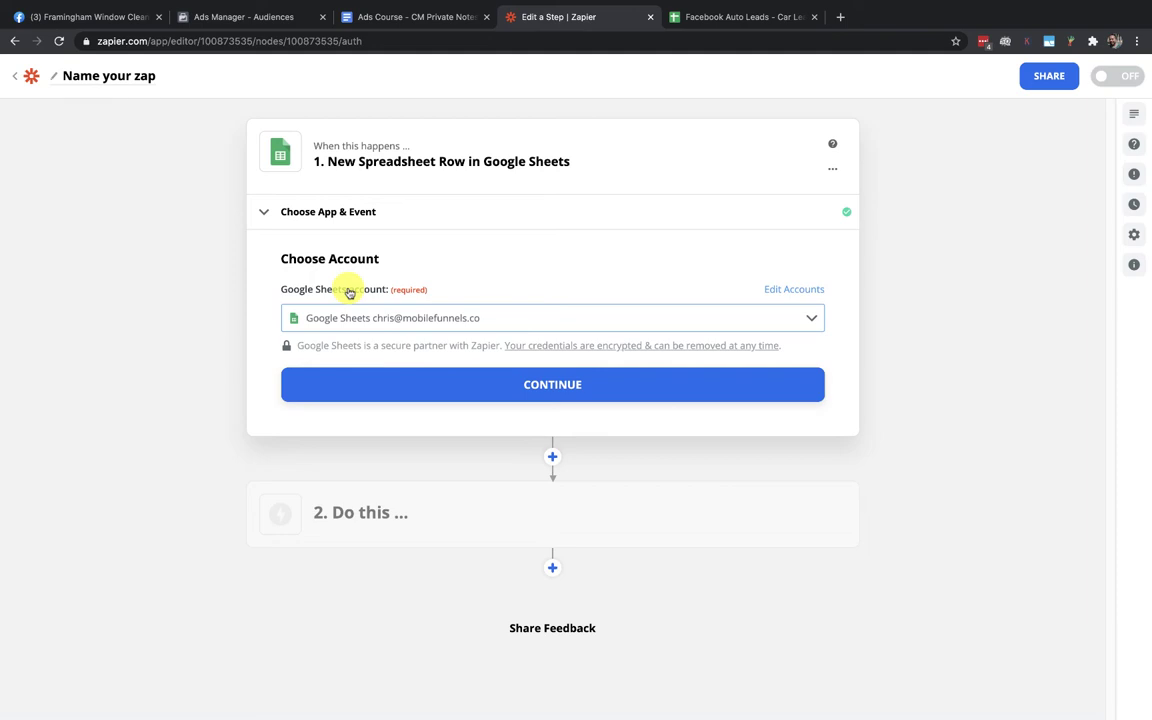
left_click(553, 388)
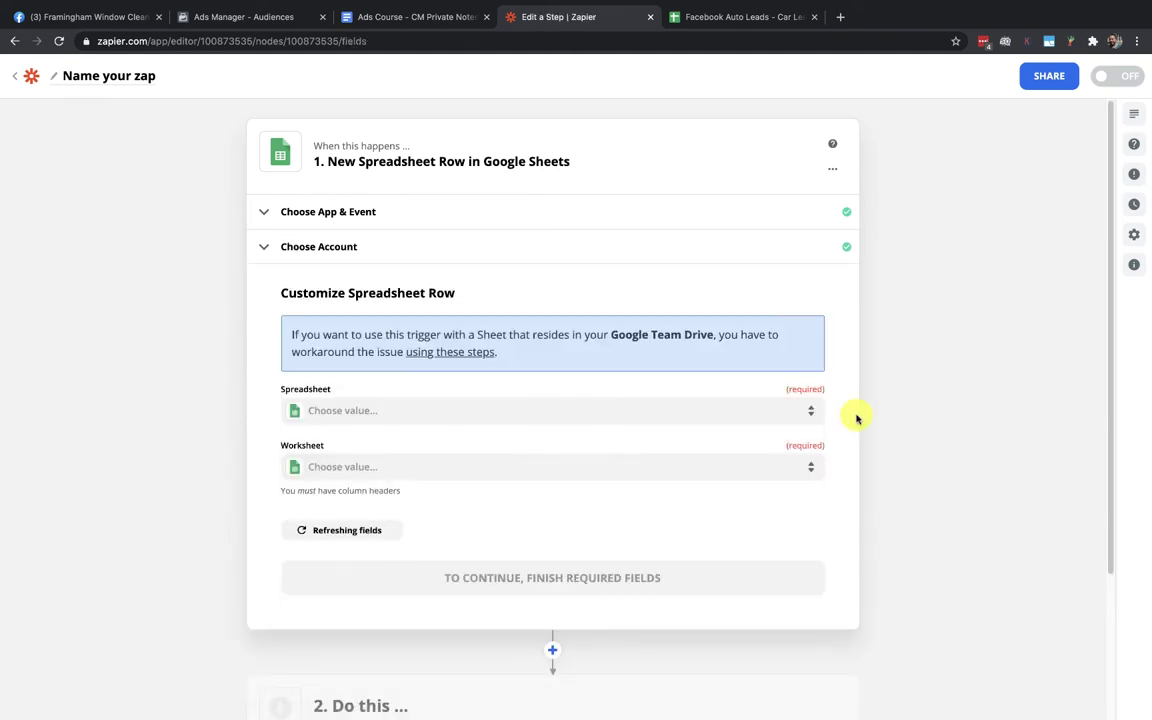
Choose the Facebook Auto Leads spreadsheet and the FB Custom Audience - Lost Leads worksheet, then continue
left_click(323, 412)
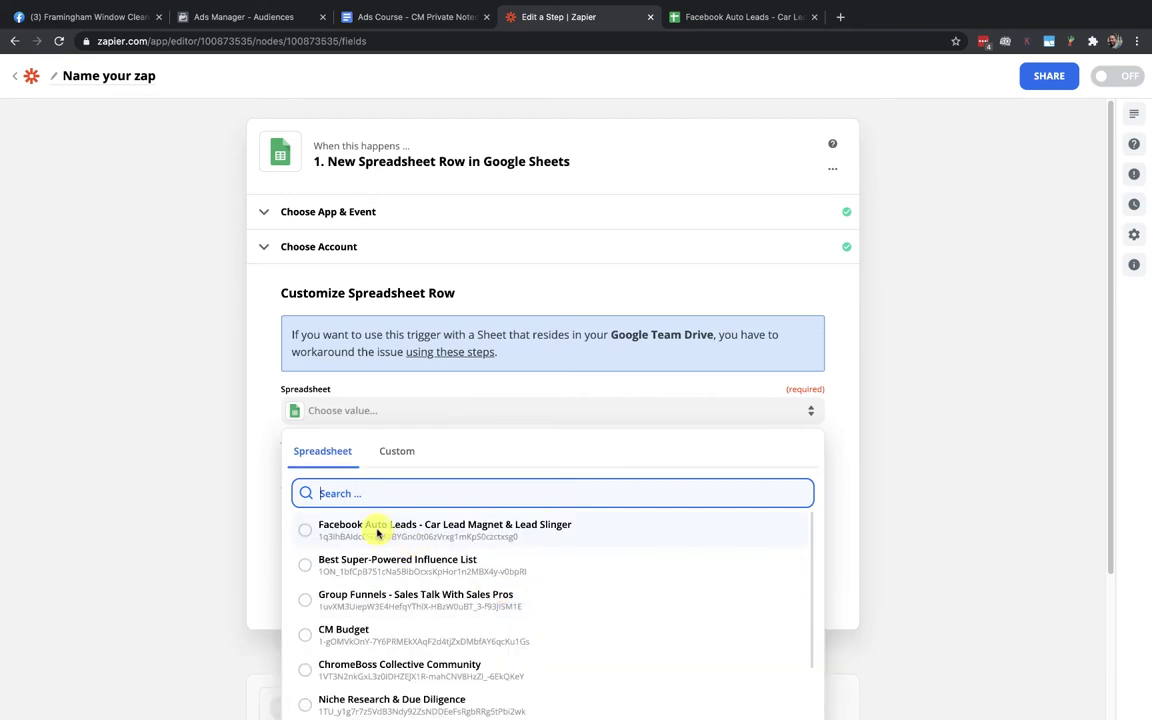
left_click(378, 533)
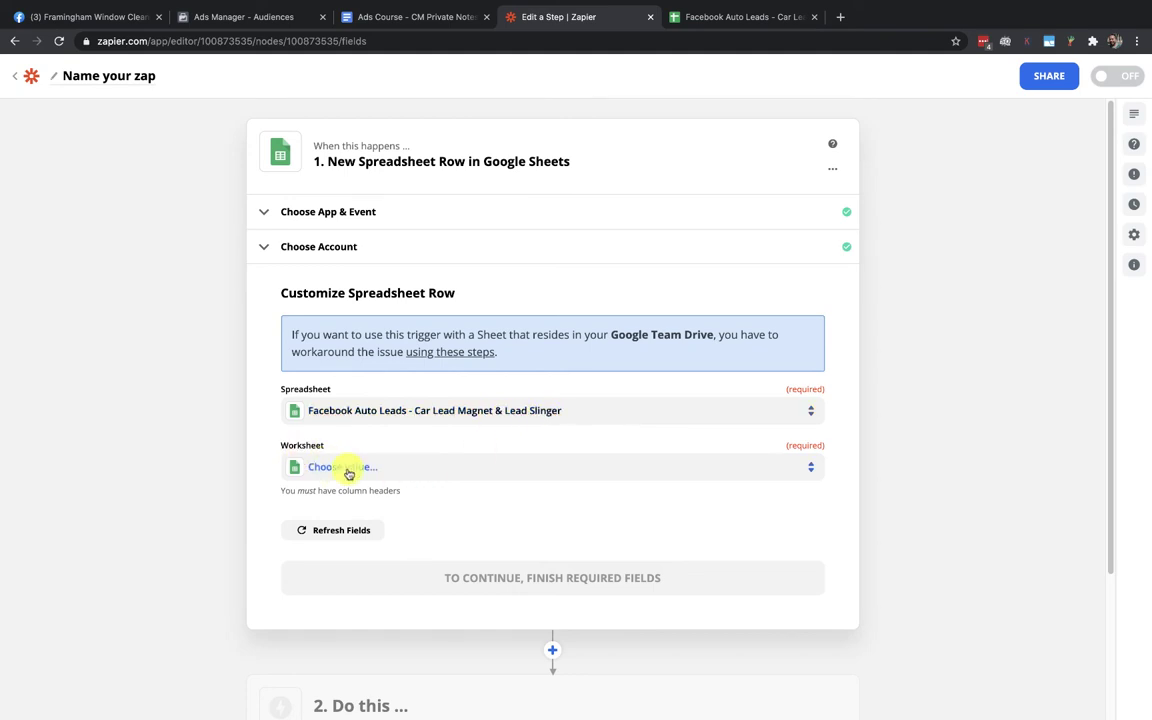
left_click(347, 469)
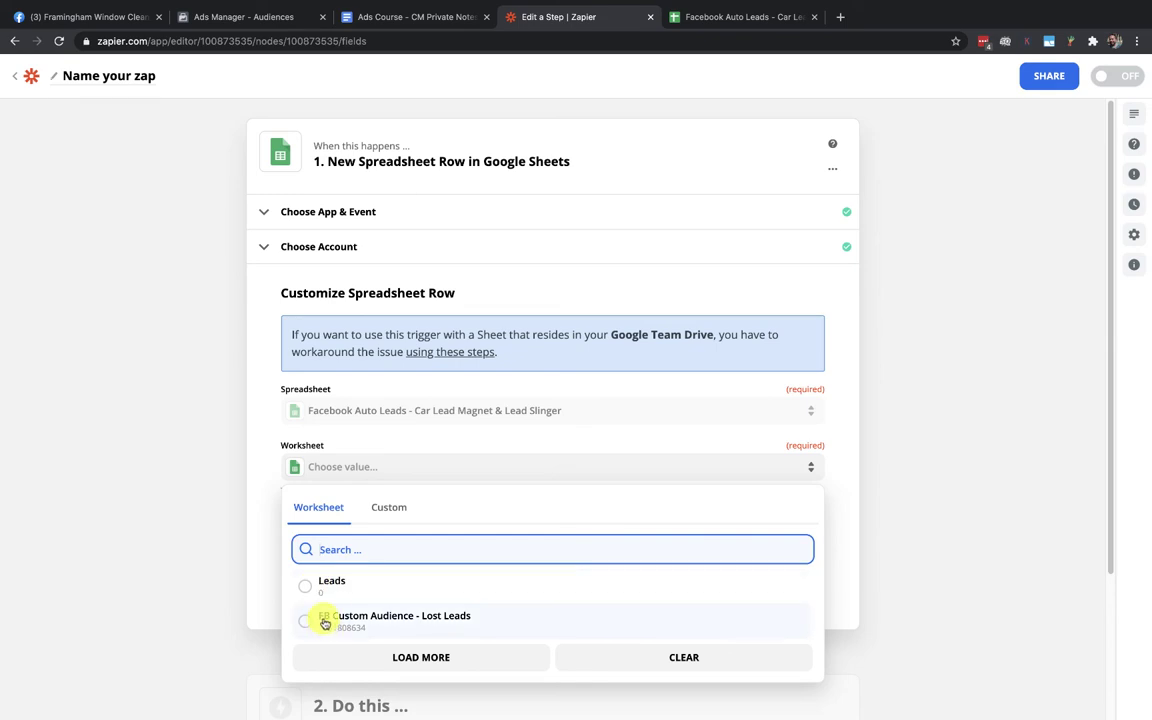
left_click(388, 620)
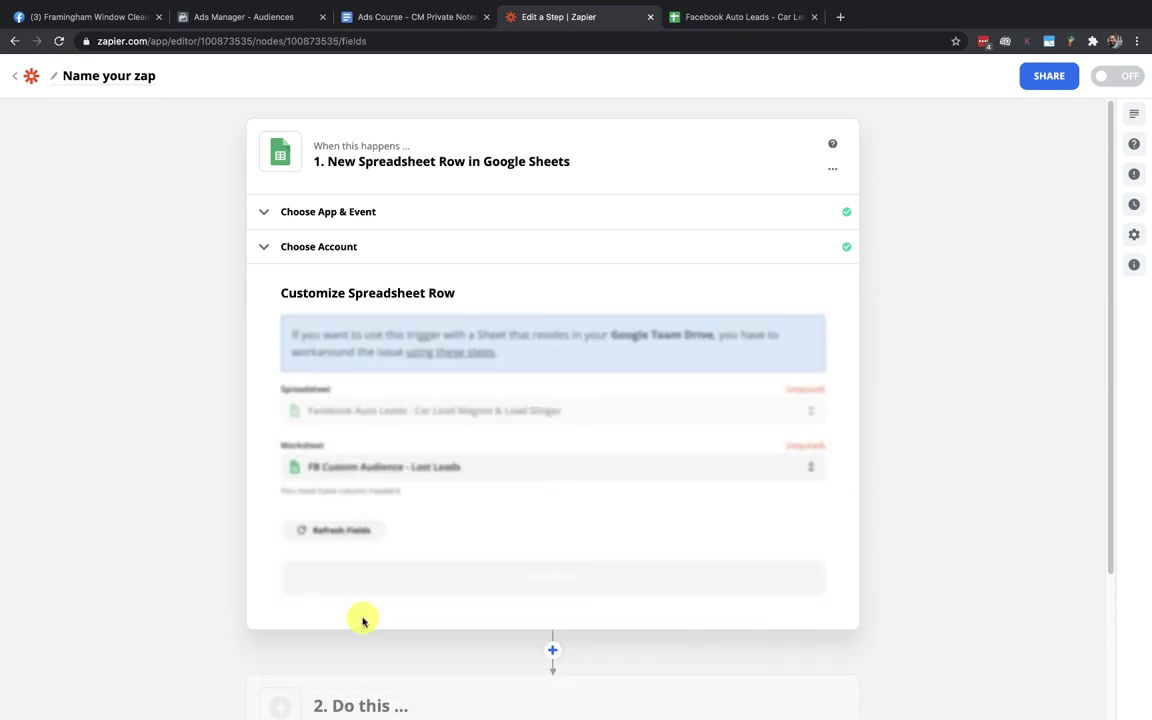
left_click(707, 20)
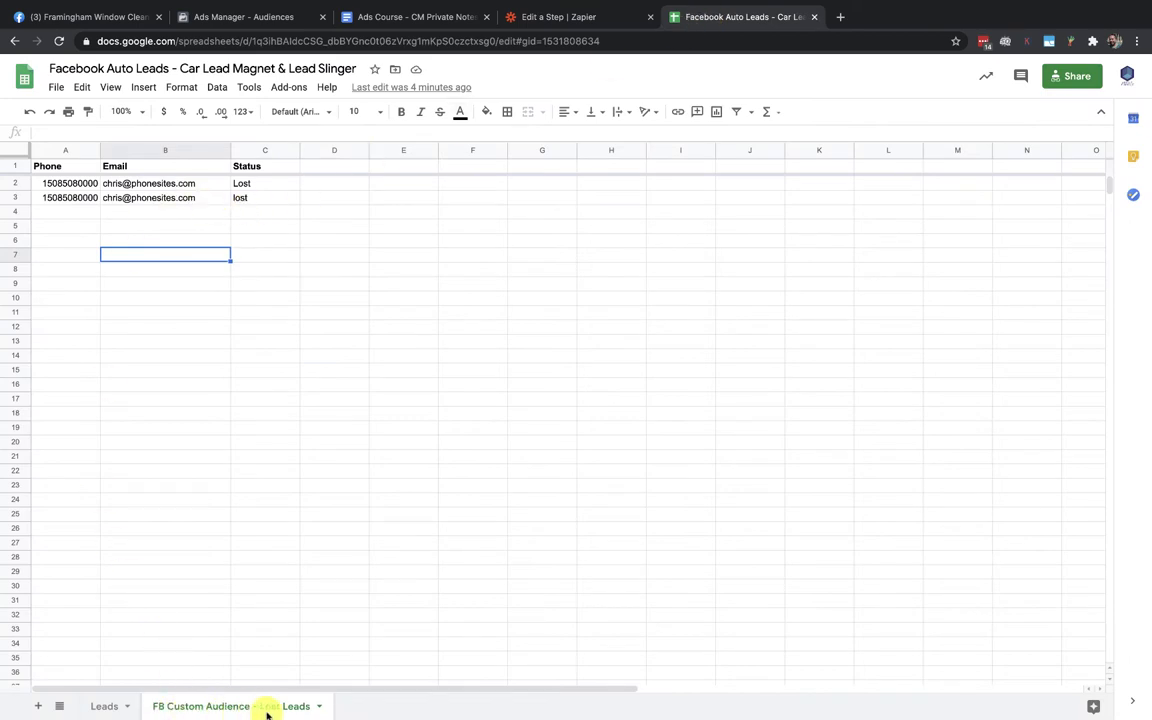
left_click(532, 18)
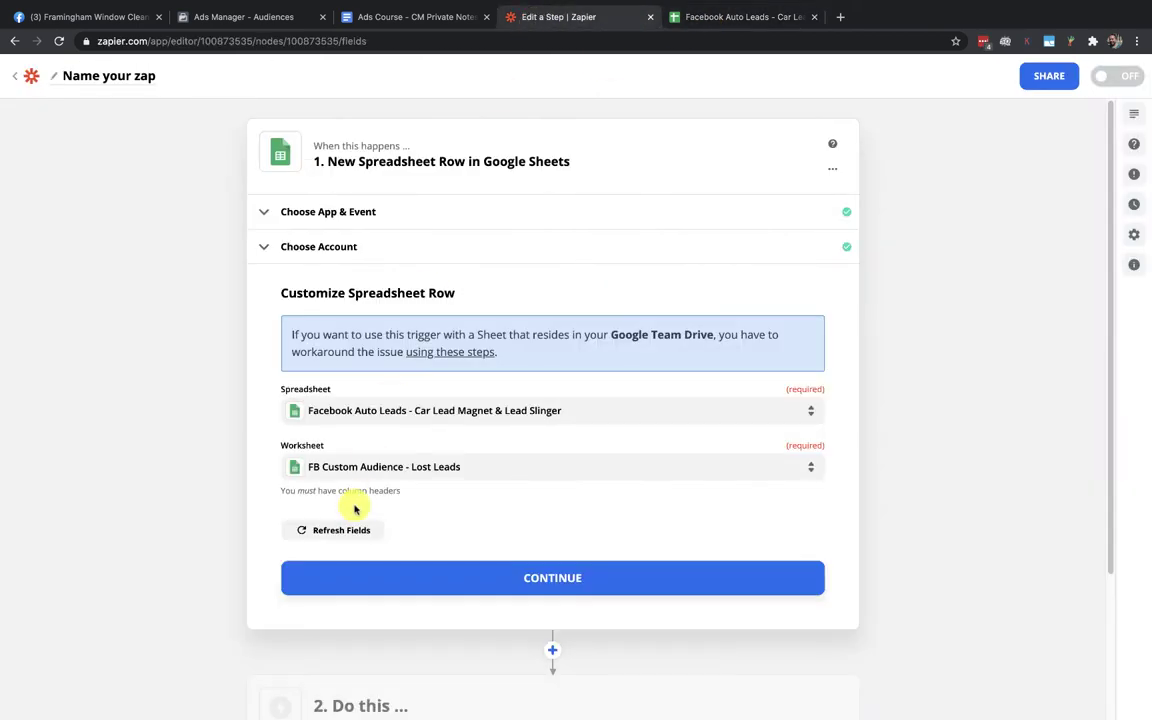
left_click(545, 578)
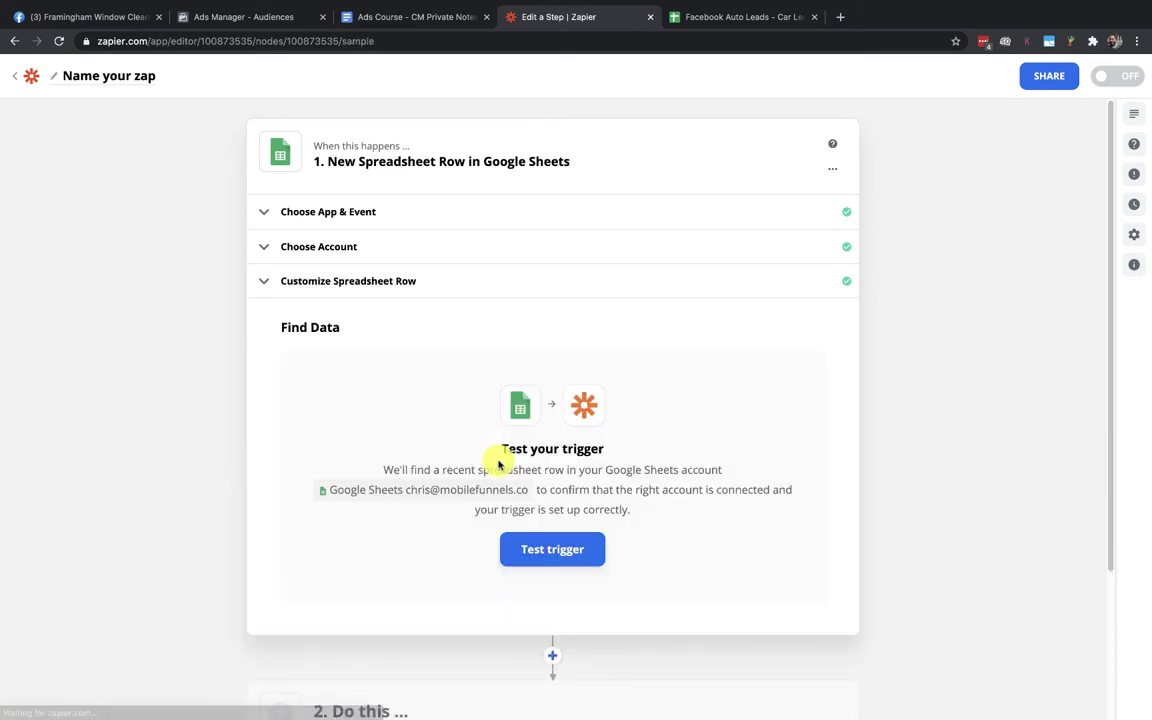
Test the trigger, compare the returned lost-lead row with the spreadsheet, and continue
left_click(541, 551)
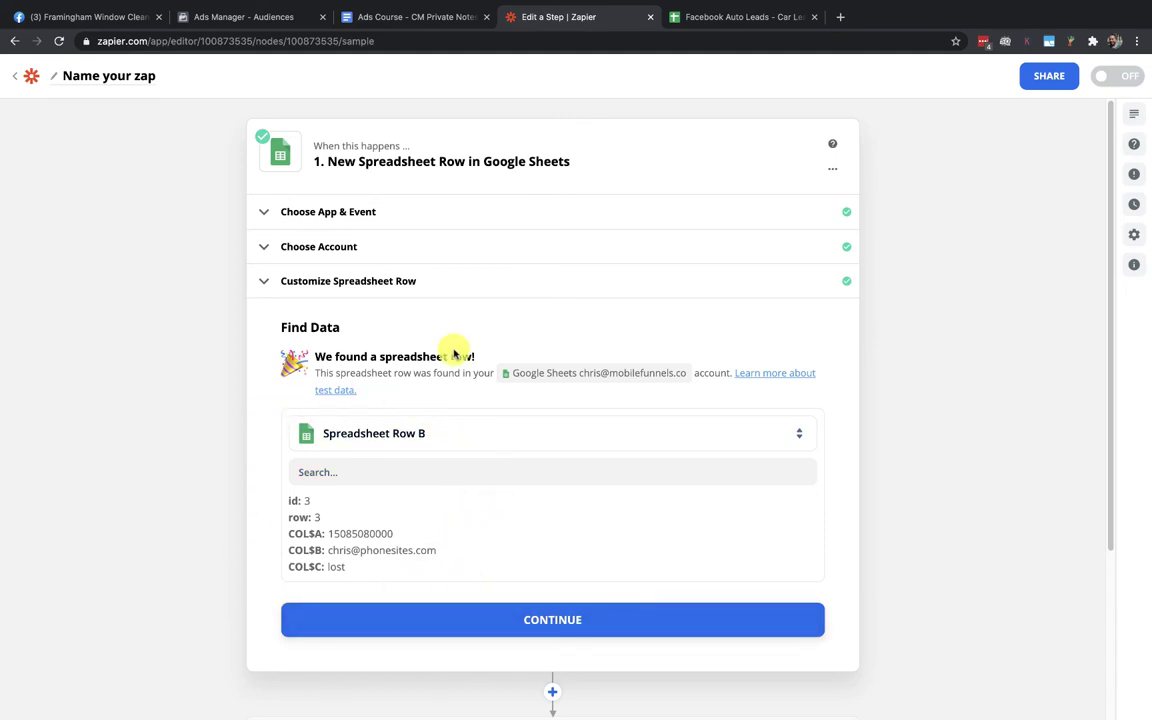
left_click(728, 15)
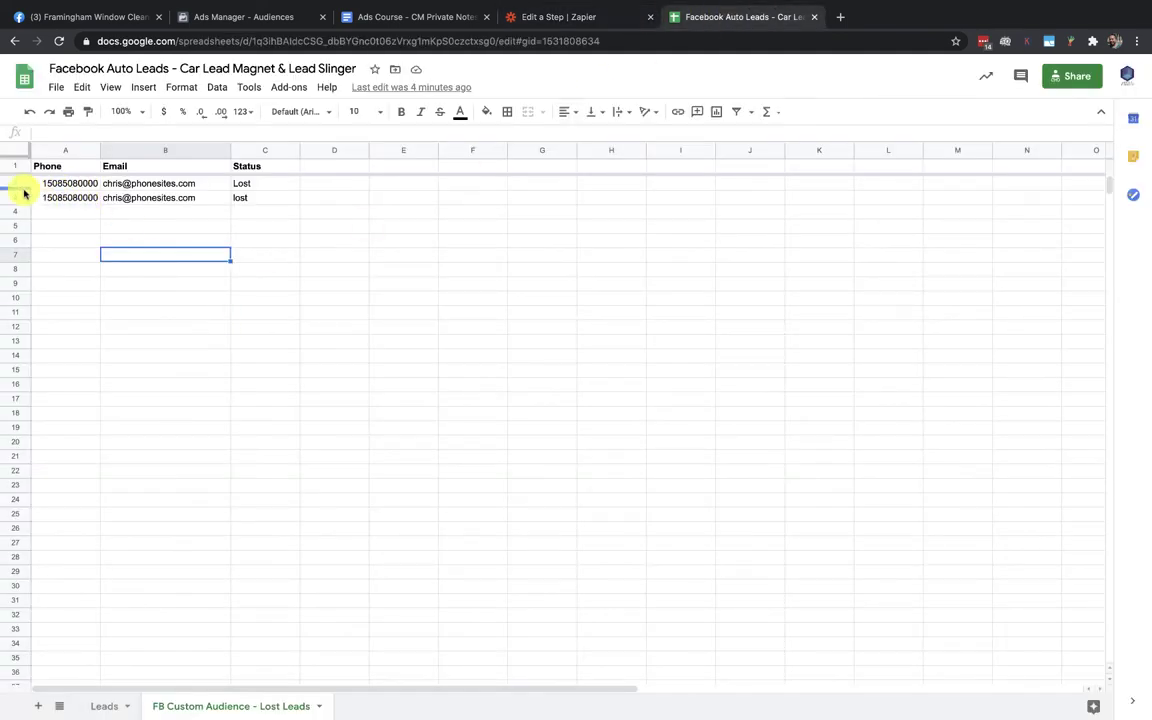
left_click(541, 17)
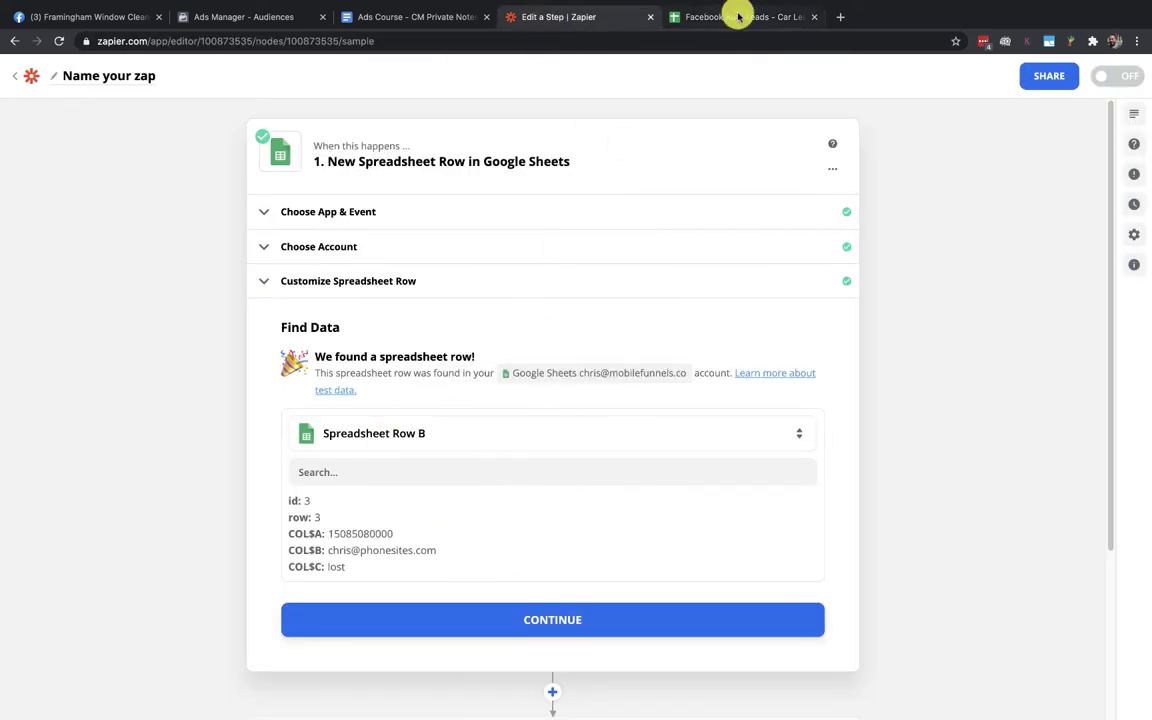
left_click(739, 16)
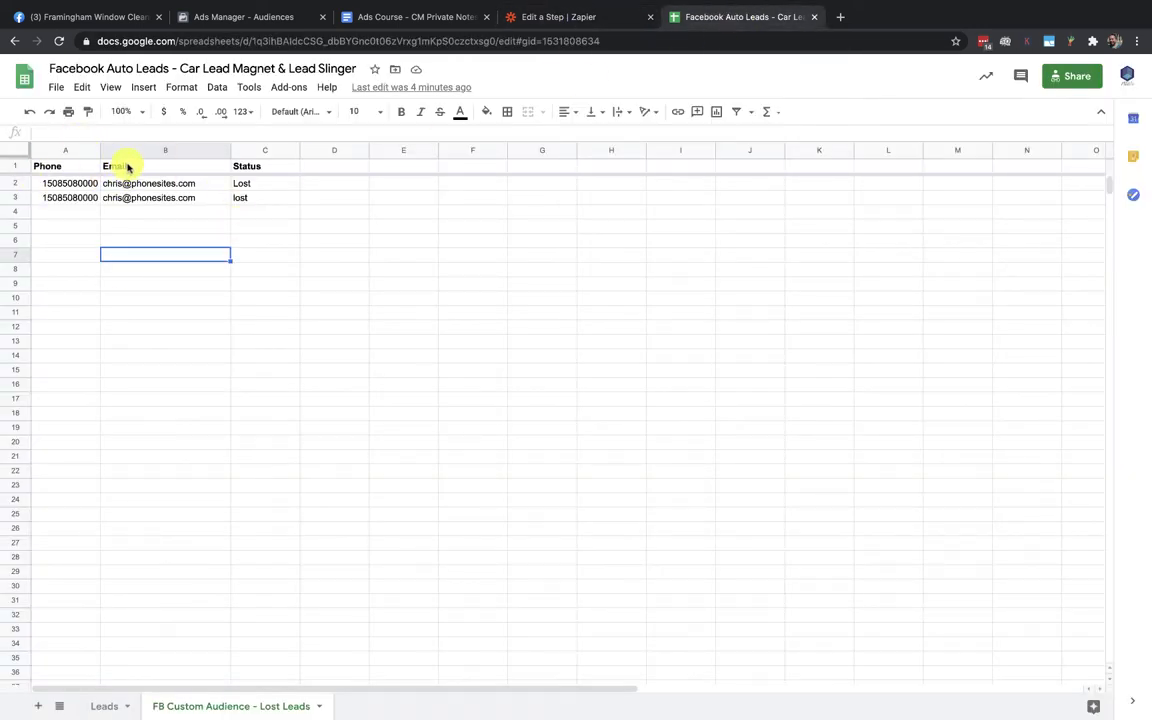
left_click(578, 17)
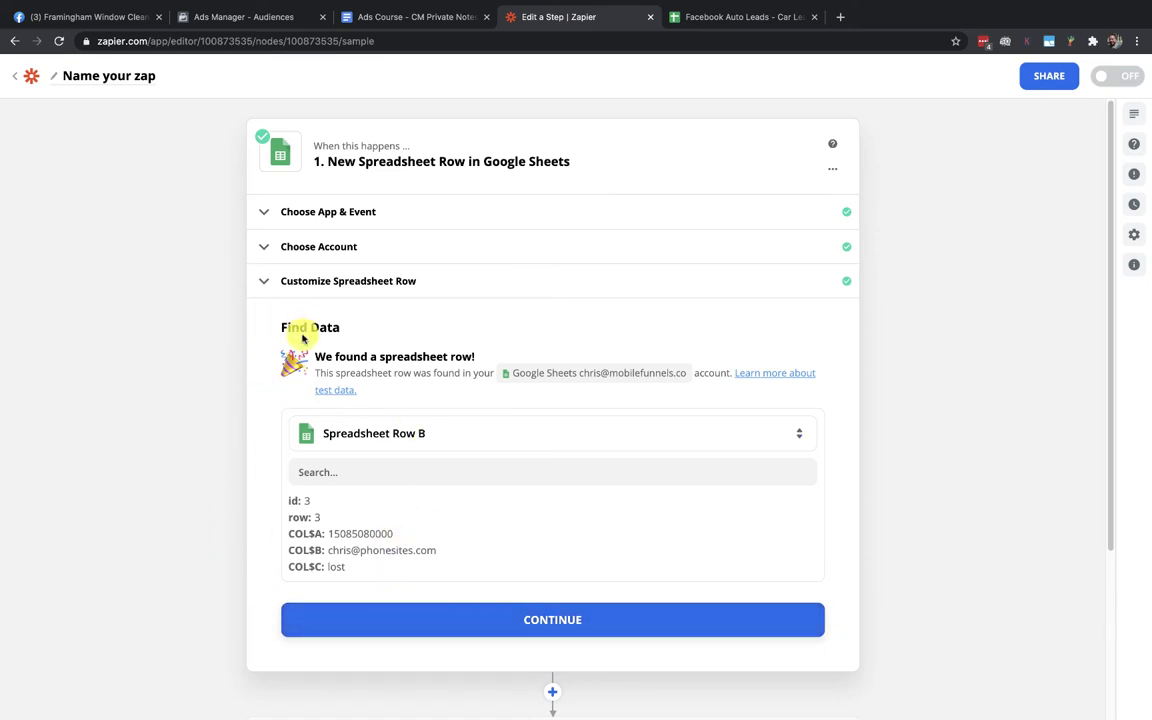
left_click(550, 621)
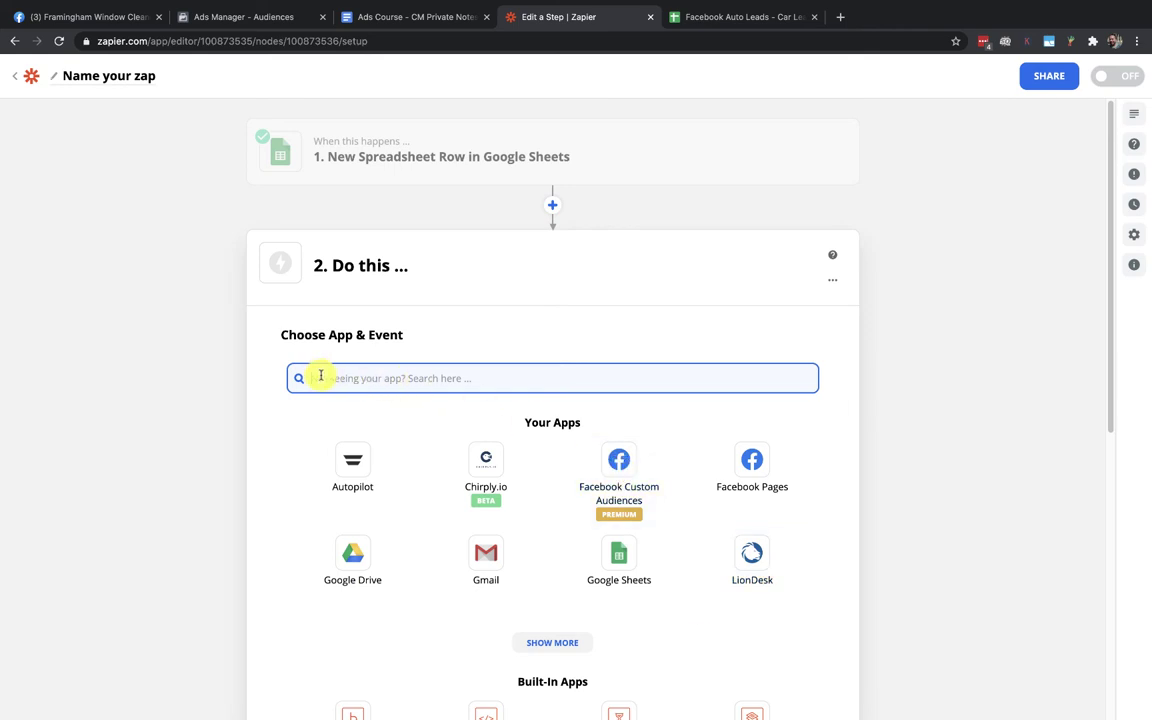
Choose Facebook Custom Audiences with the Add Email to Custom Audience action event
left_click(632, 499)
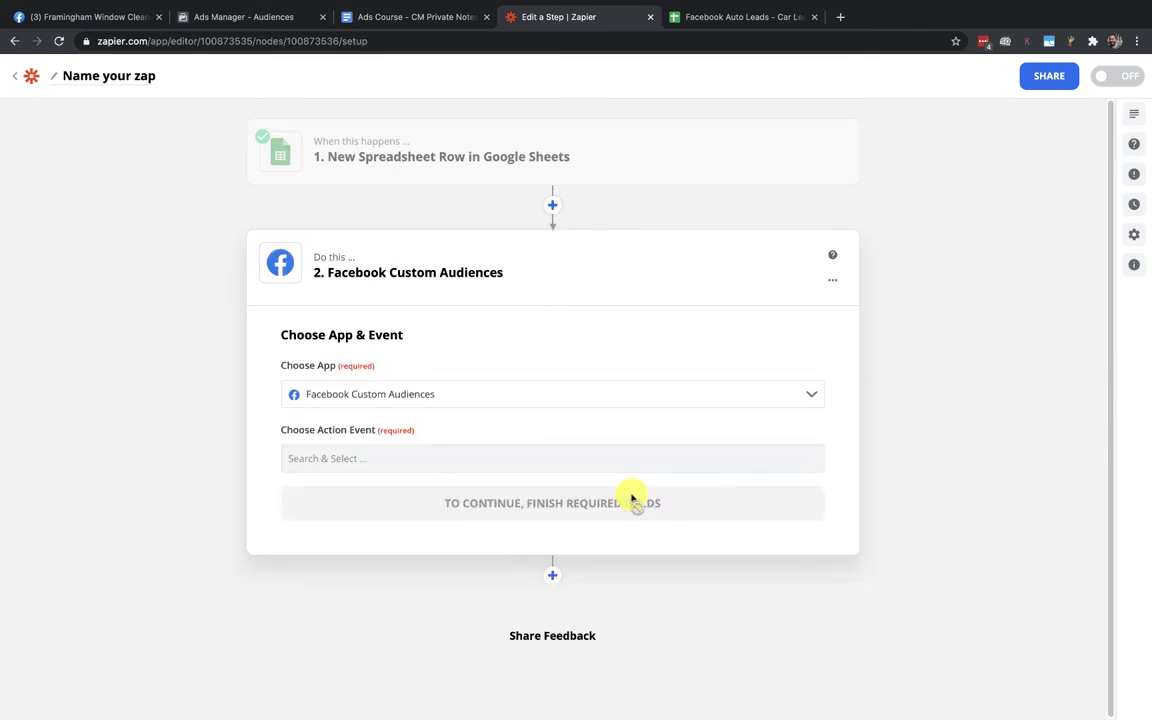
left_click(355, 457)
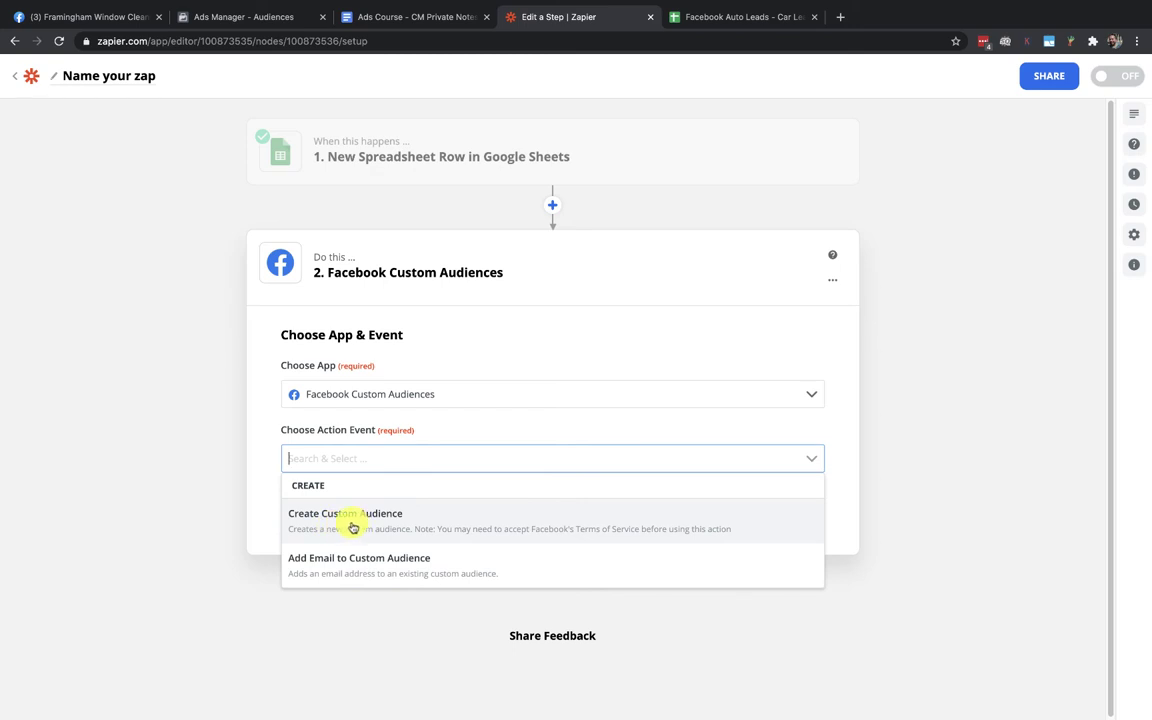
left_click(322, 570)
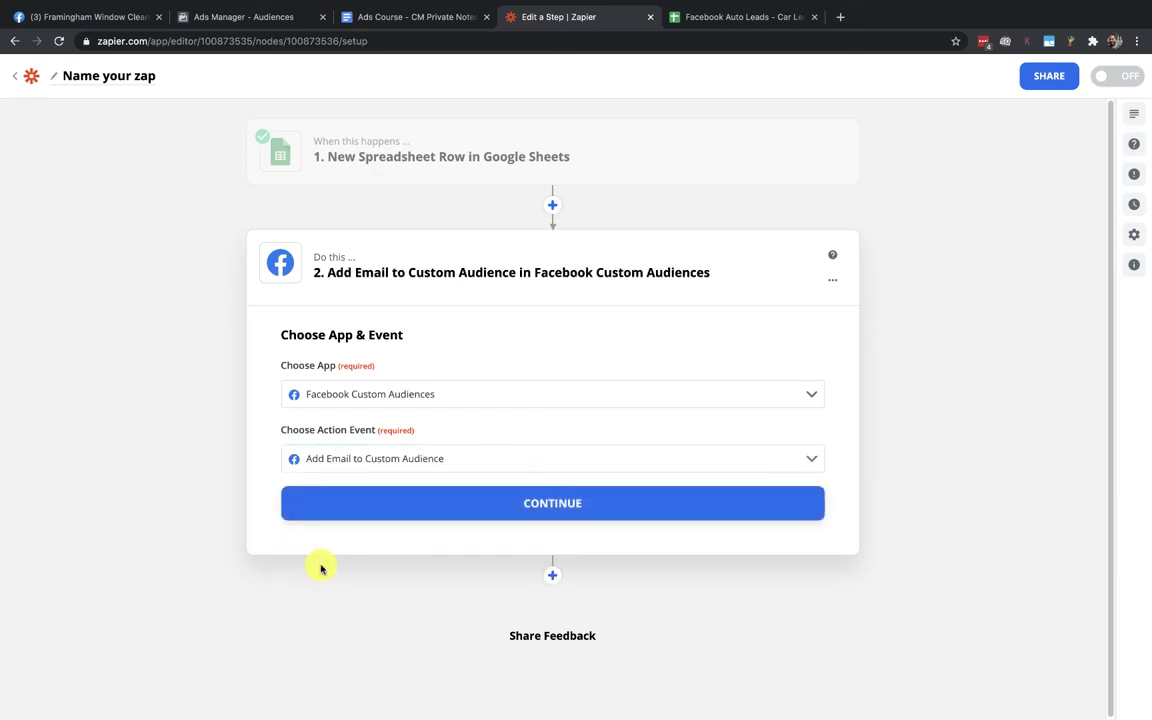
left_click(549, 505)
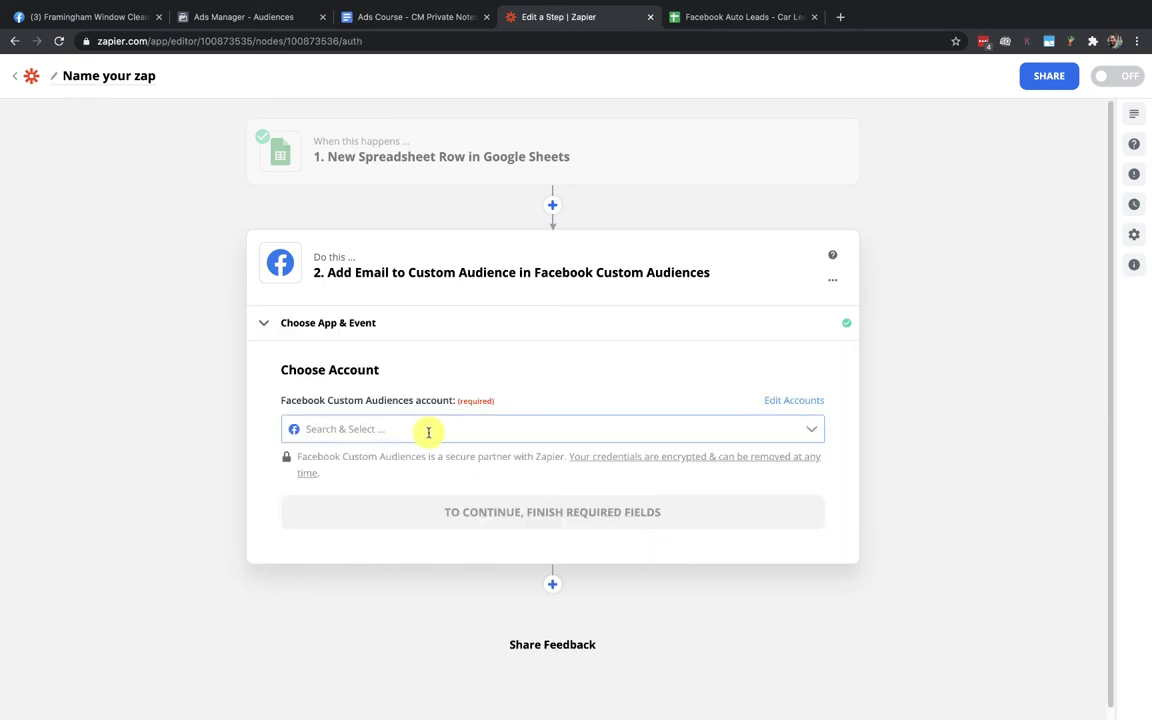
Connect the Facebook Custom Audiences account, continue to email settings, then view Ads Manager
left_click(419, 429)
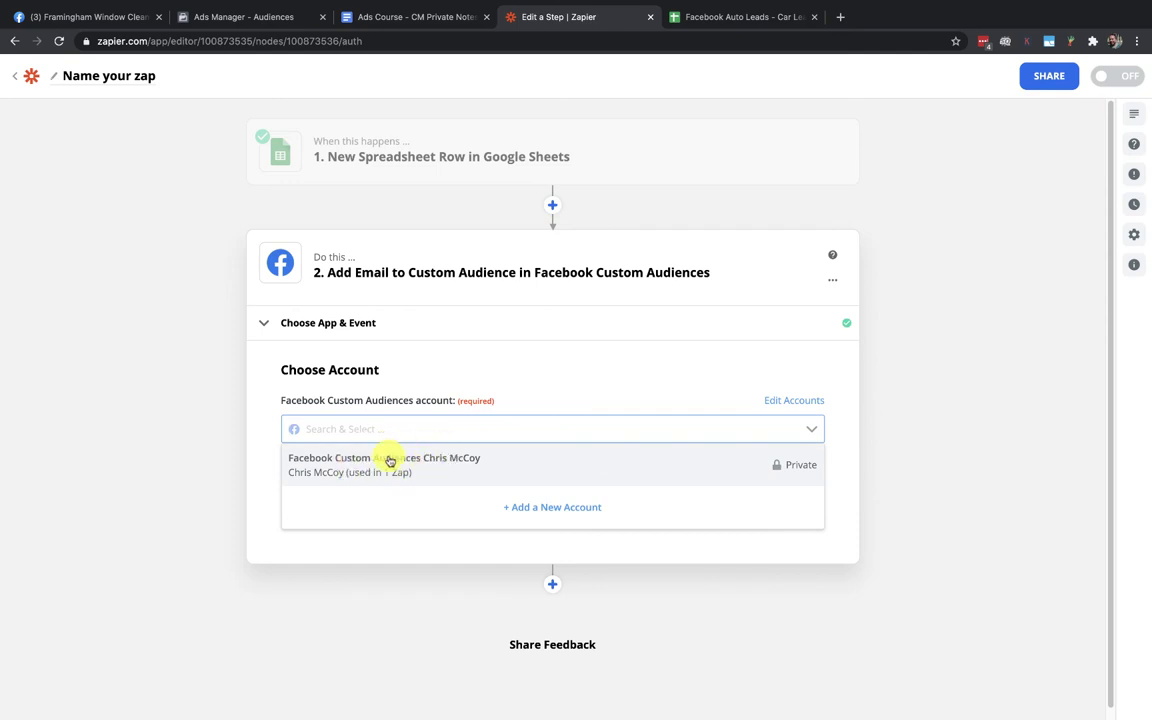
left_click(390, 460)
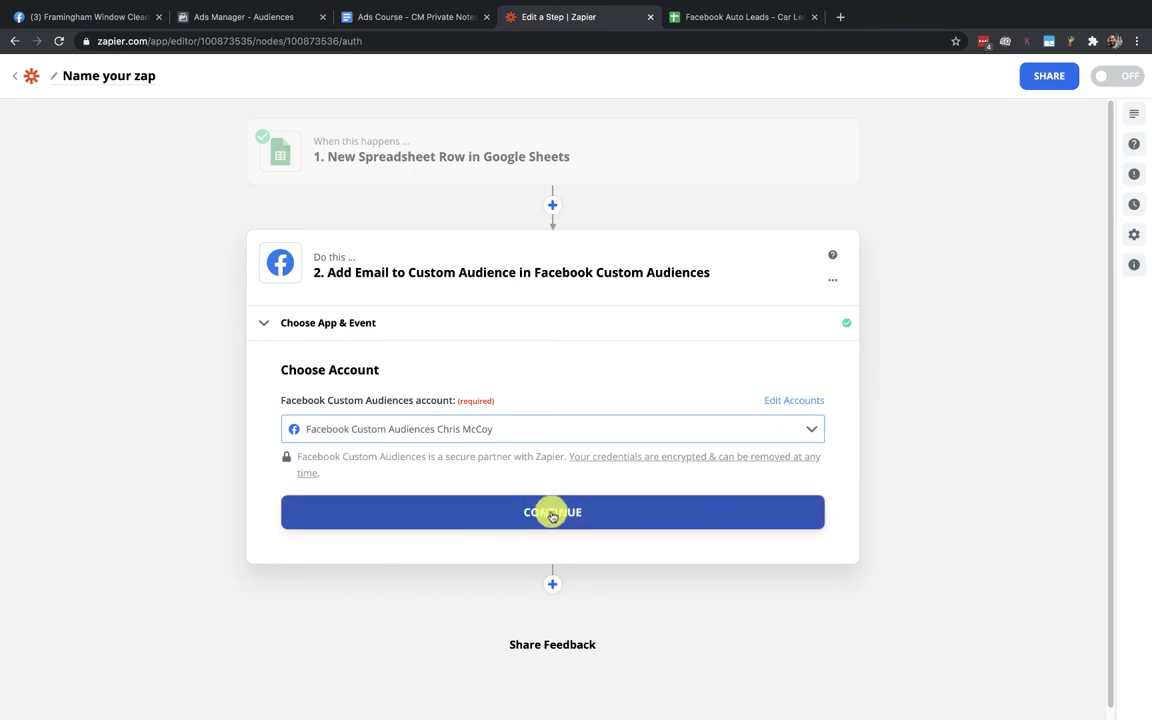
left_click(551, 512)
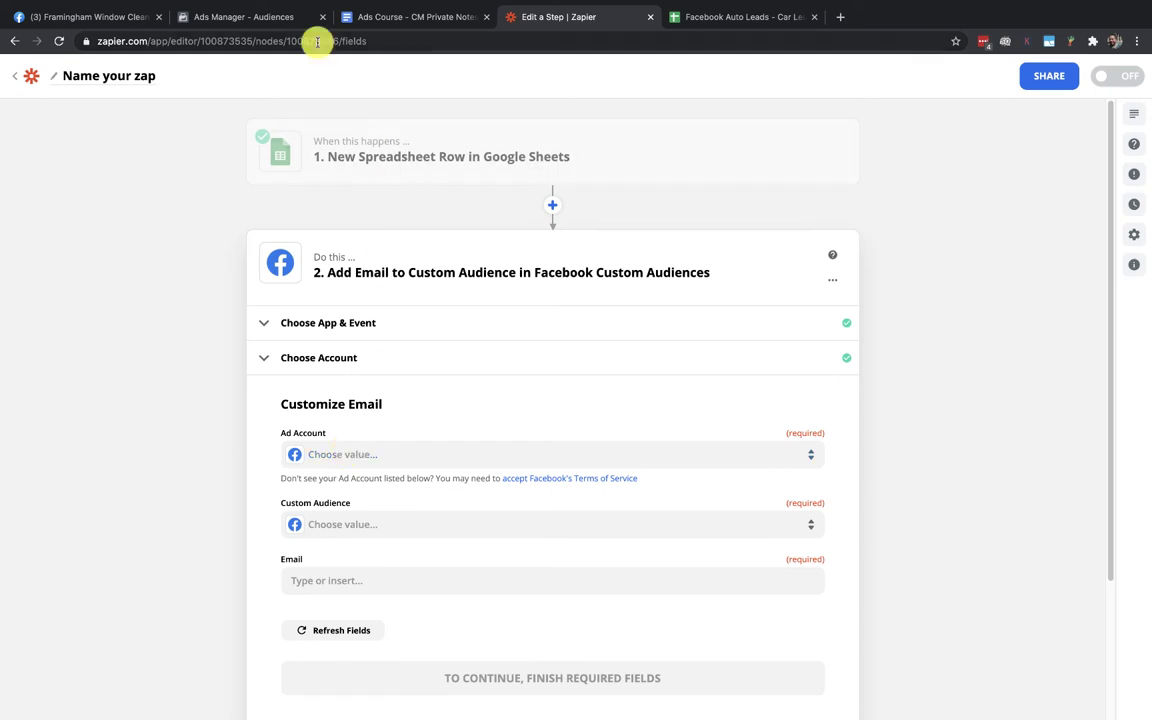
left_click(290, 17)
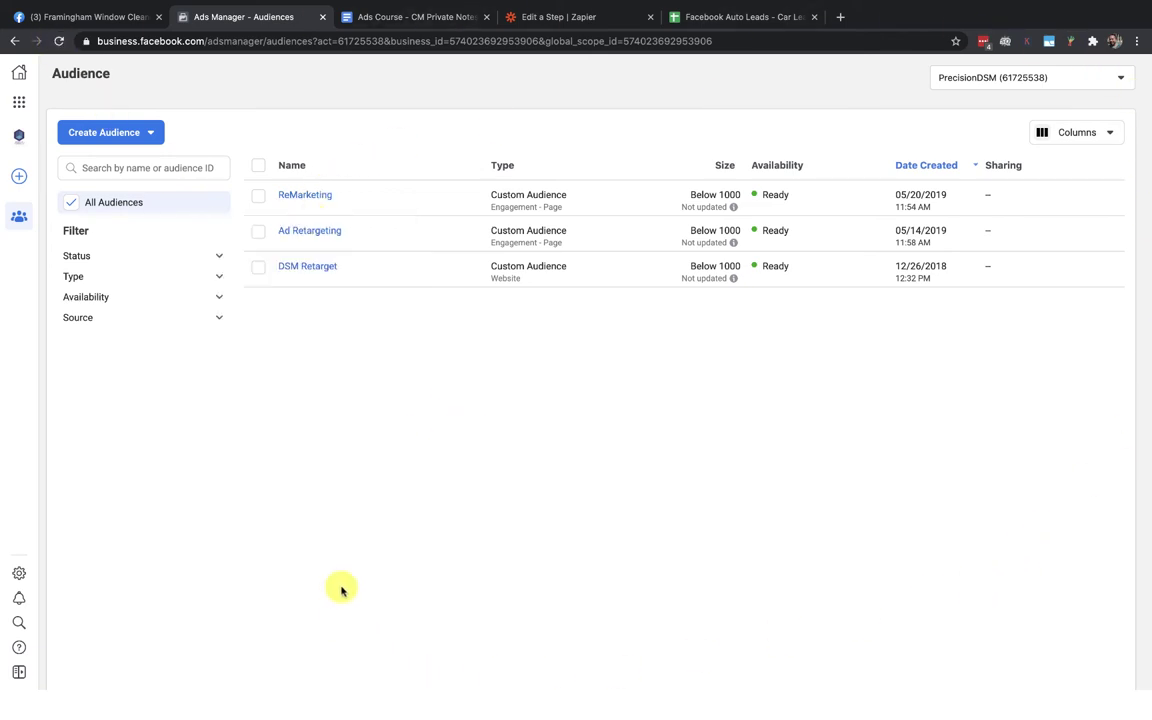
Review the existing audiences in Ads Manager and return to the Zapier step editor
mouse_move(15, 238)
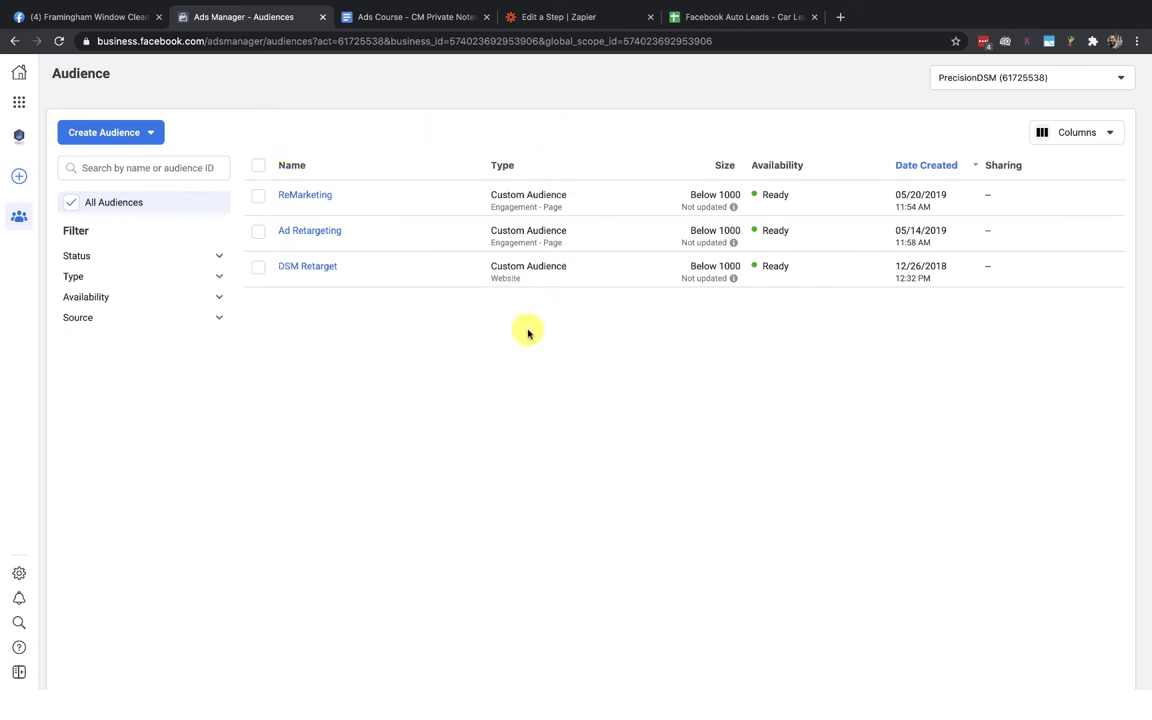
left_click(527, 16)
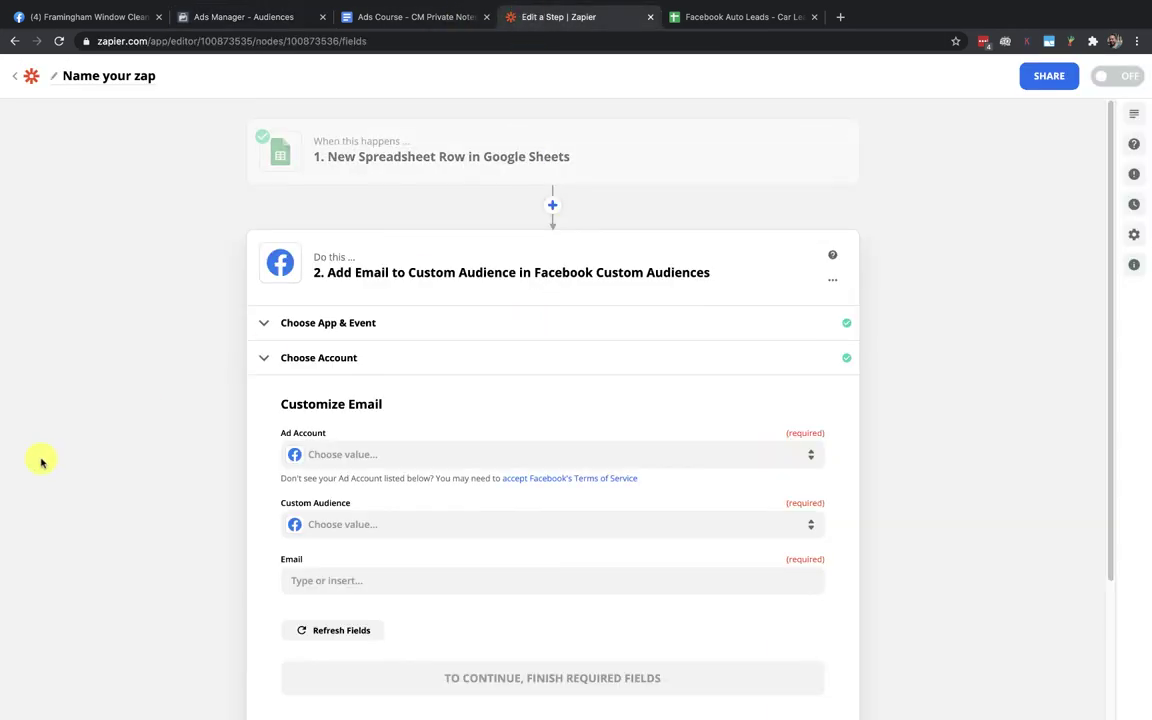
Set Ad Account to PrecisionDSM and Custom Audience to ReMarketing, then list fields for Email
left_click(342, 456)
type("ds")
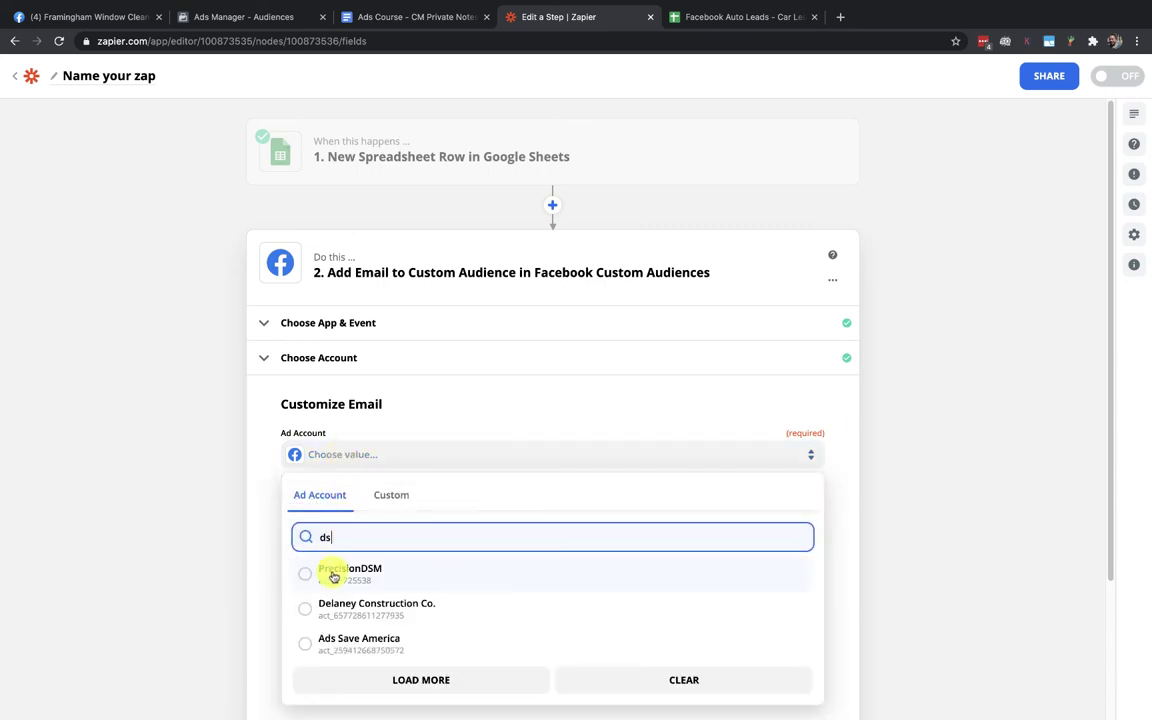
left_click(330, 571)
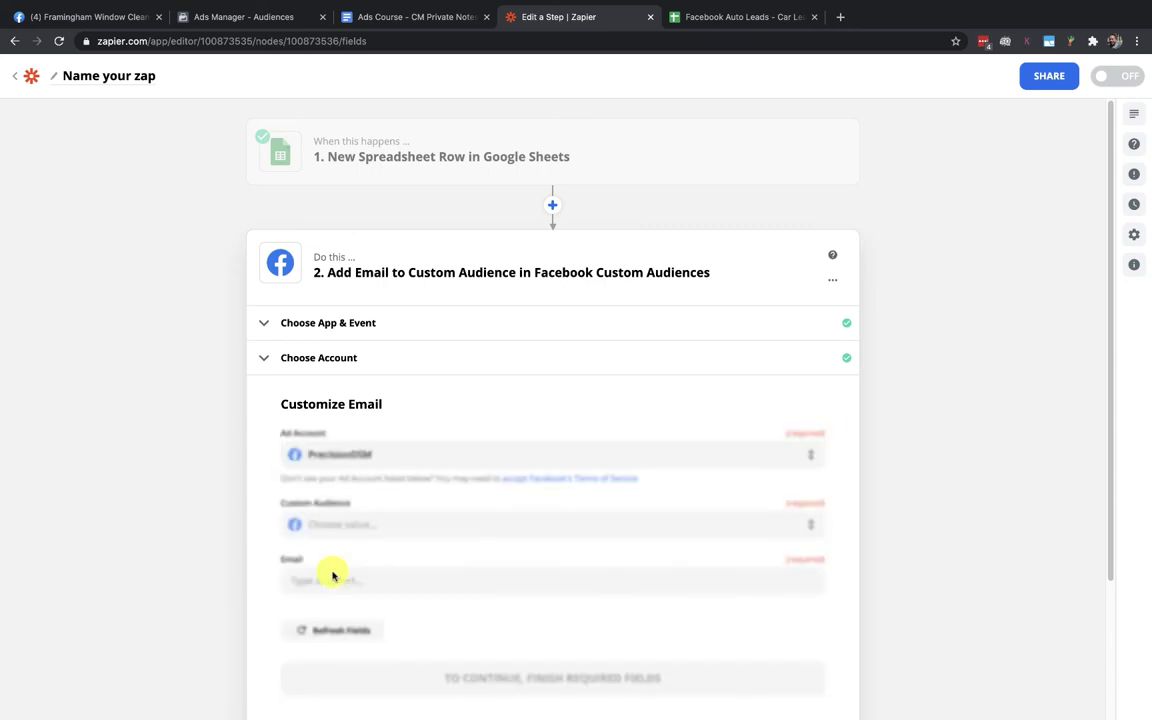
scroll(270, 540, "down", 1)
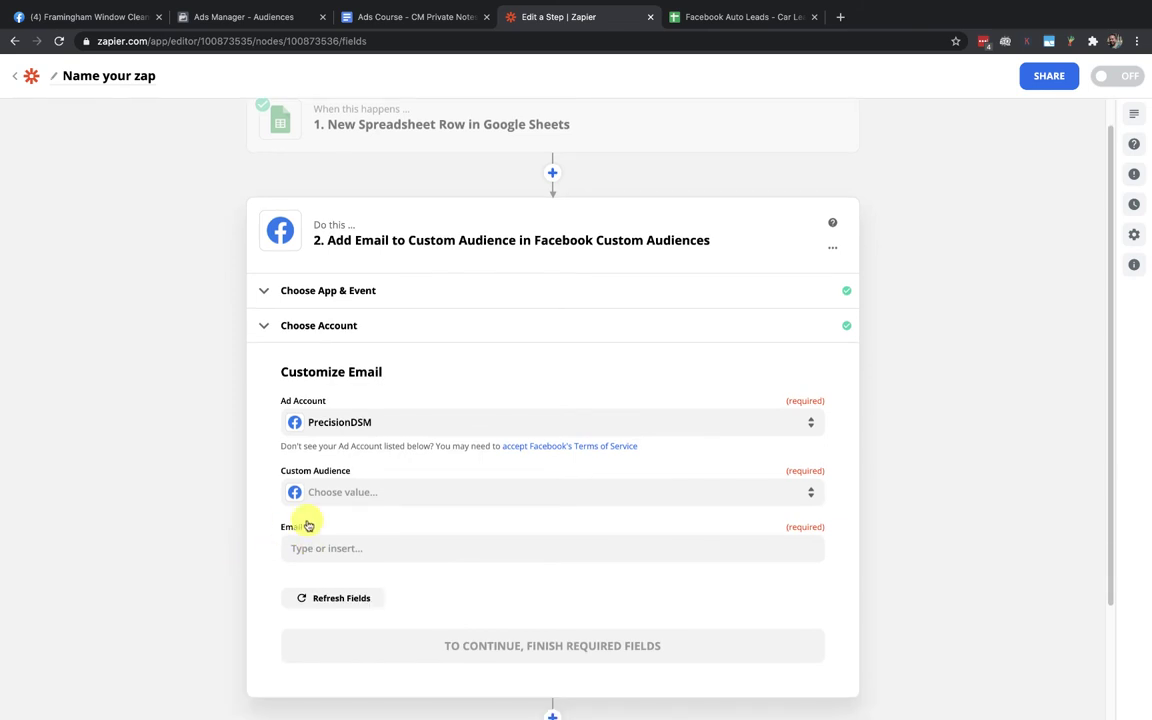
left_click(345, 491)
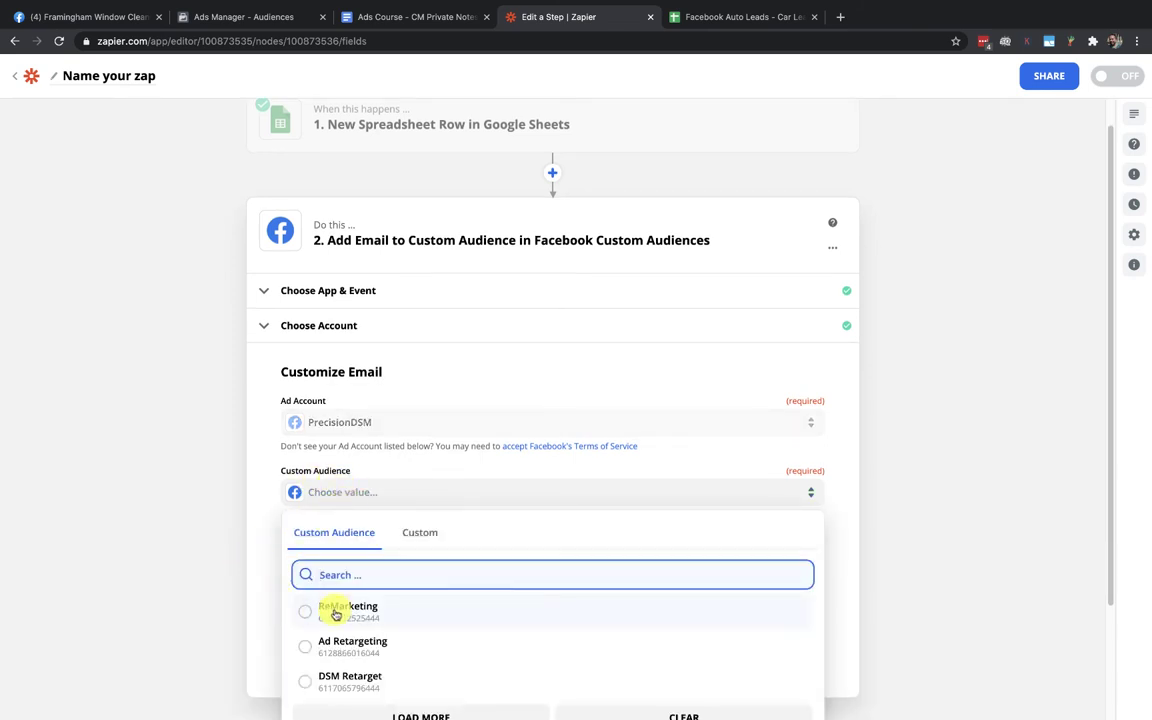
left_click(305, 611)
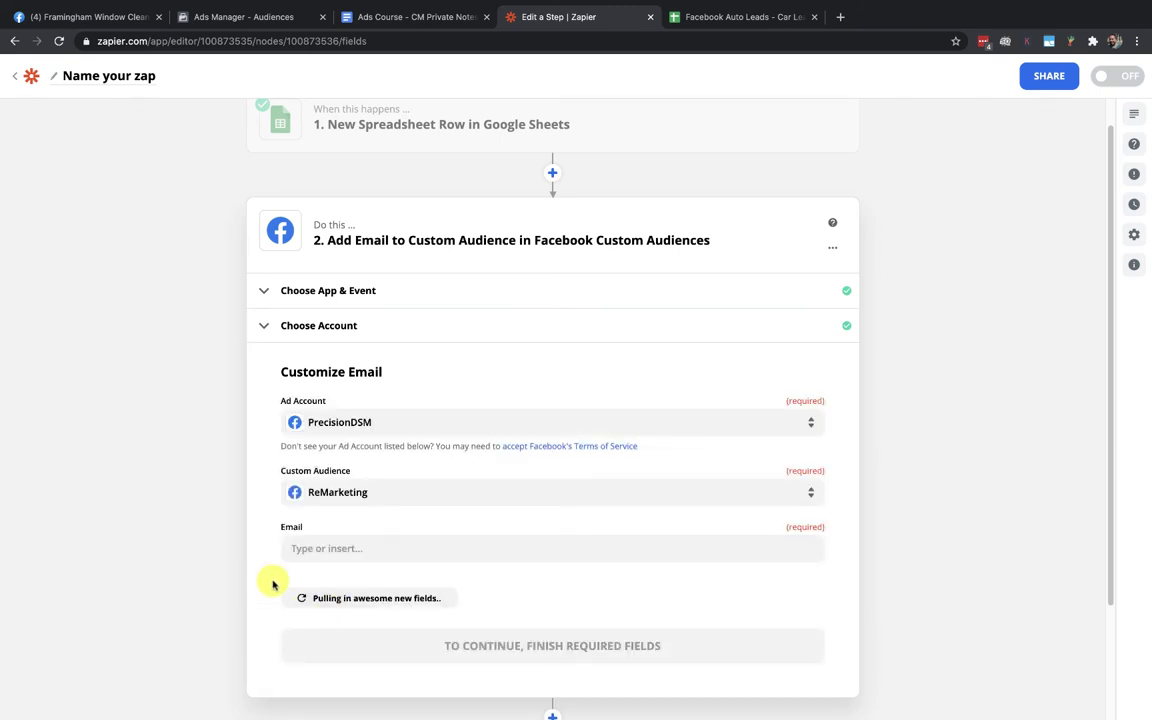
left_click(290, 512)
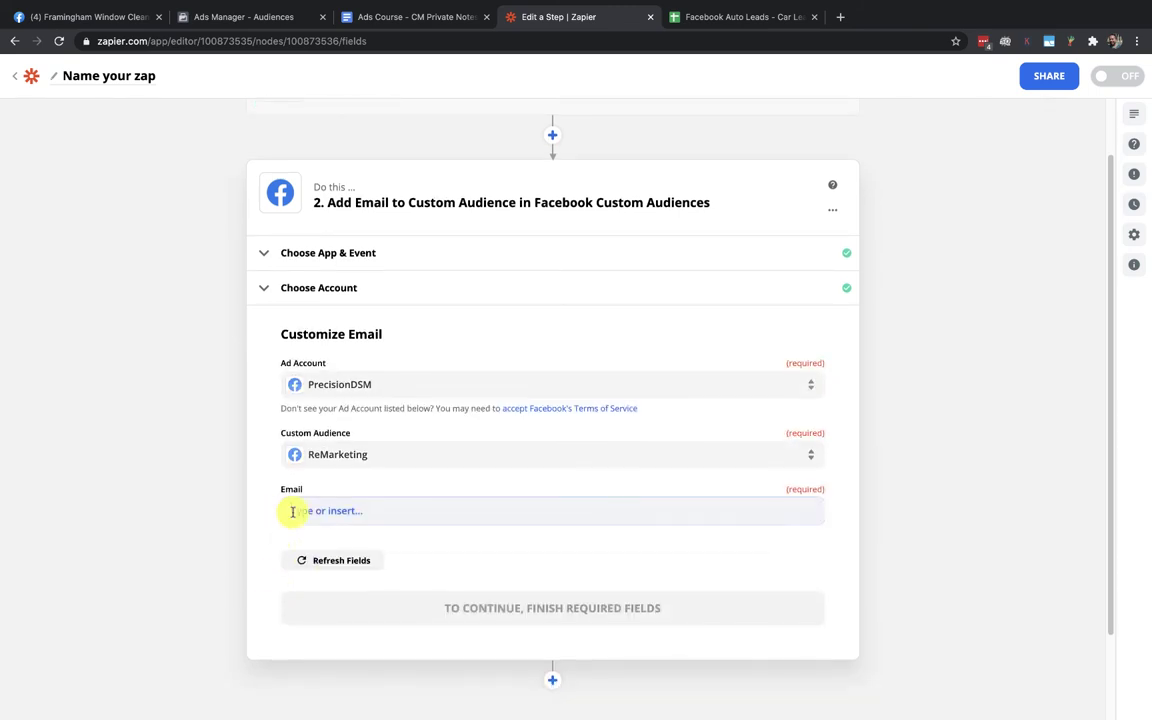
scroll(284, 532, "down", 2)
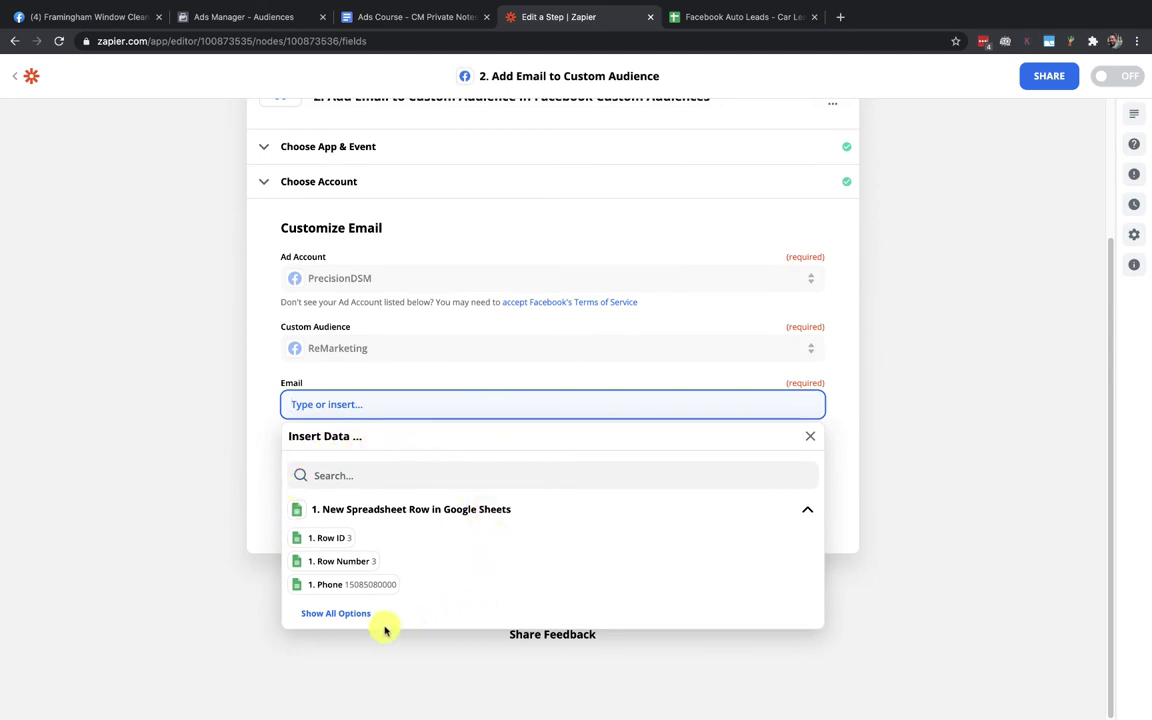
Map the Email field to the Google Sheets step's '1. Email' value
left_click(329, 614)
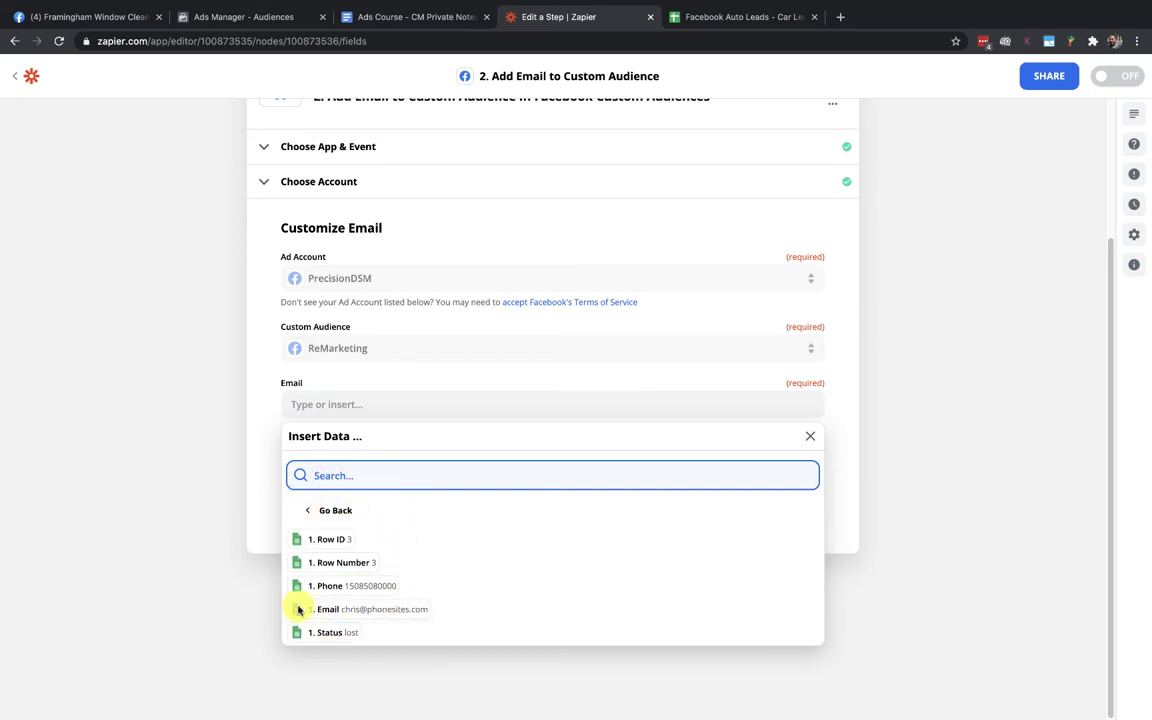
scroll(273, 532, "up", 2)
scroll(378, 193, "up", 1)
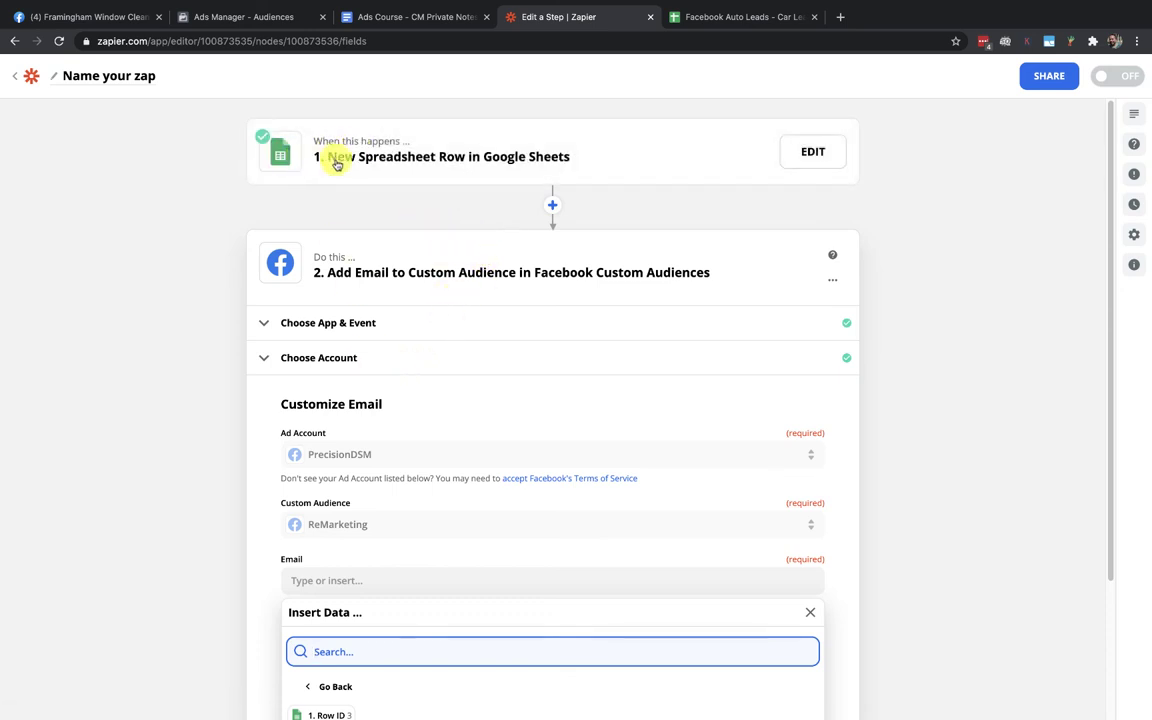
scroll(402, 400, "down", 3)
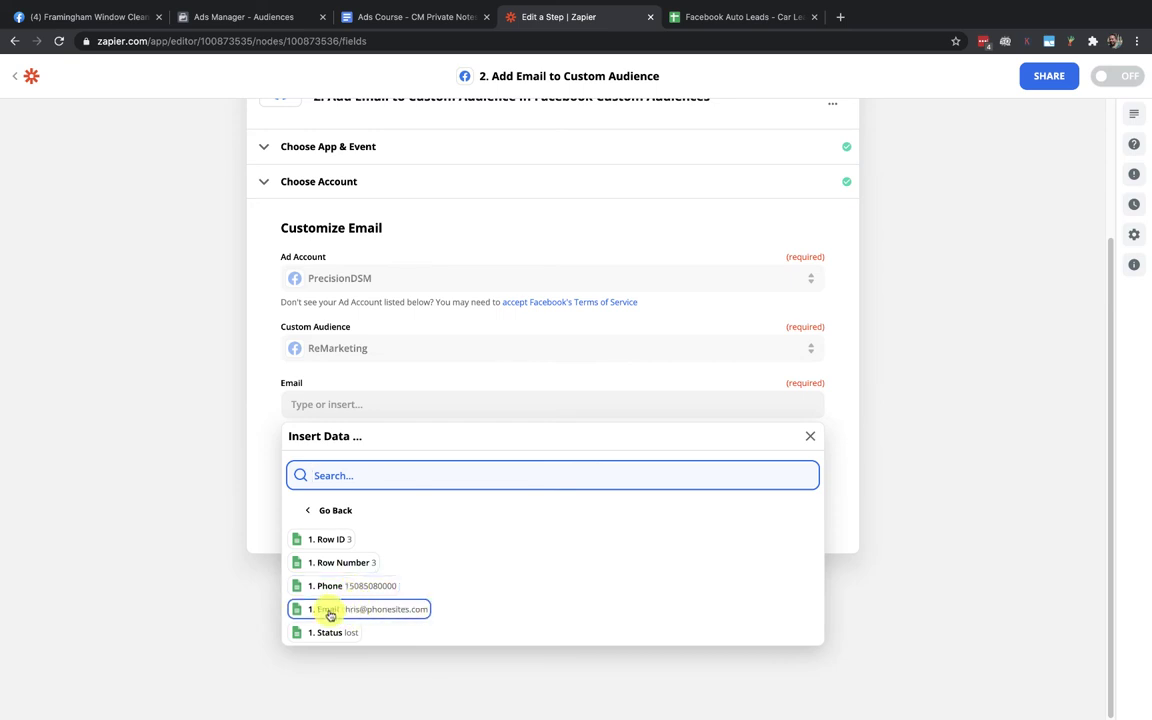
left_click(330, 611)
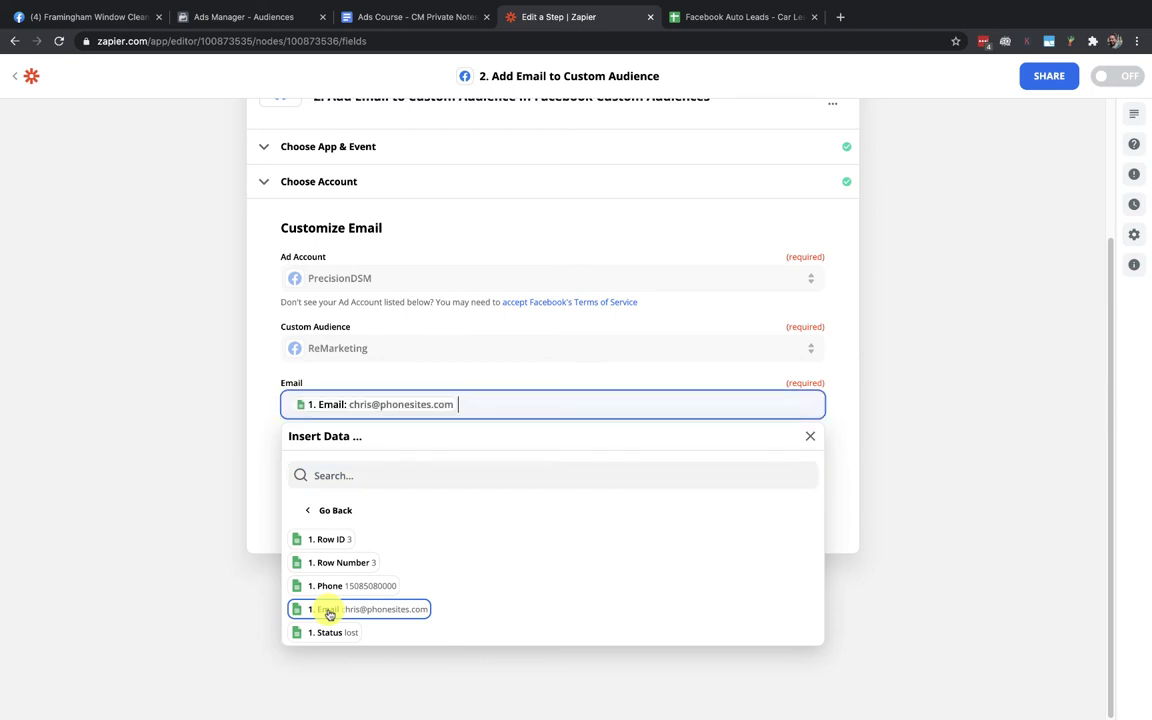
left_click(252, 523)
scroll(257, 523, "up", 3)
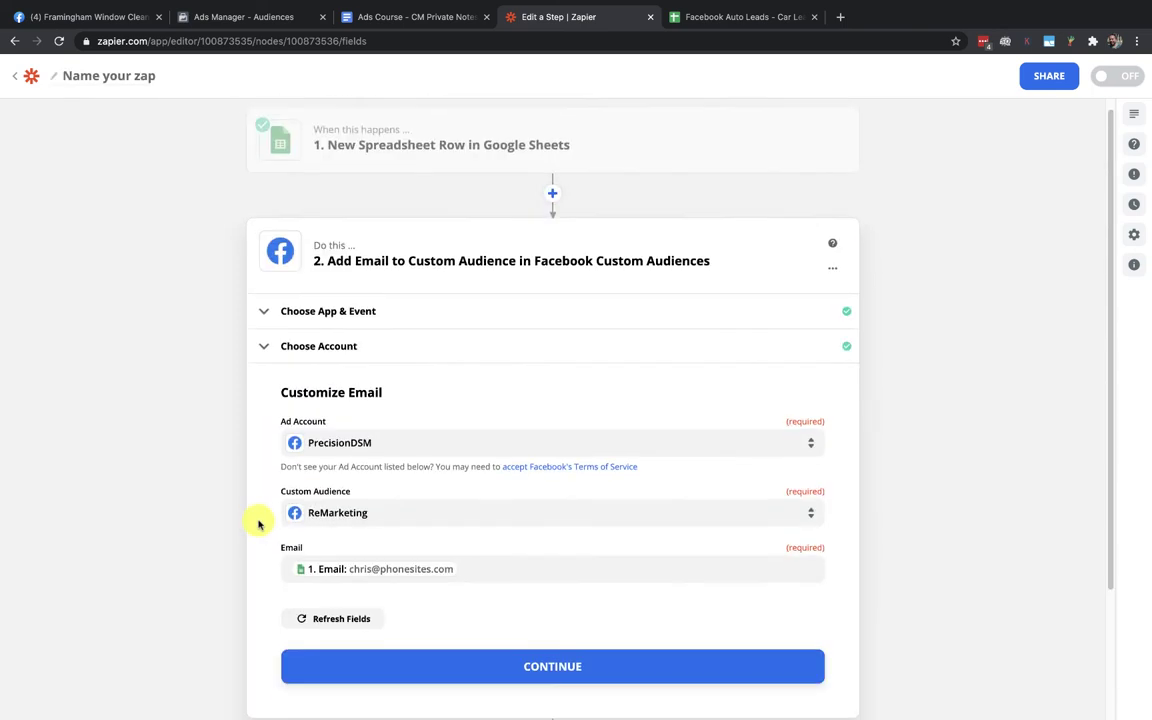
Continue to the Send Data test and switch to the Ads Manager audiences page
mouse_move(355, 157)
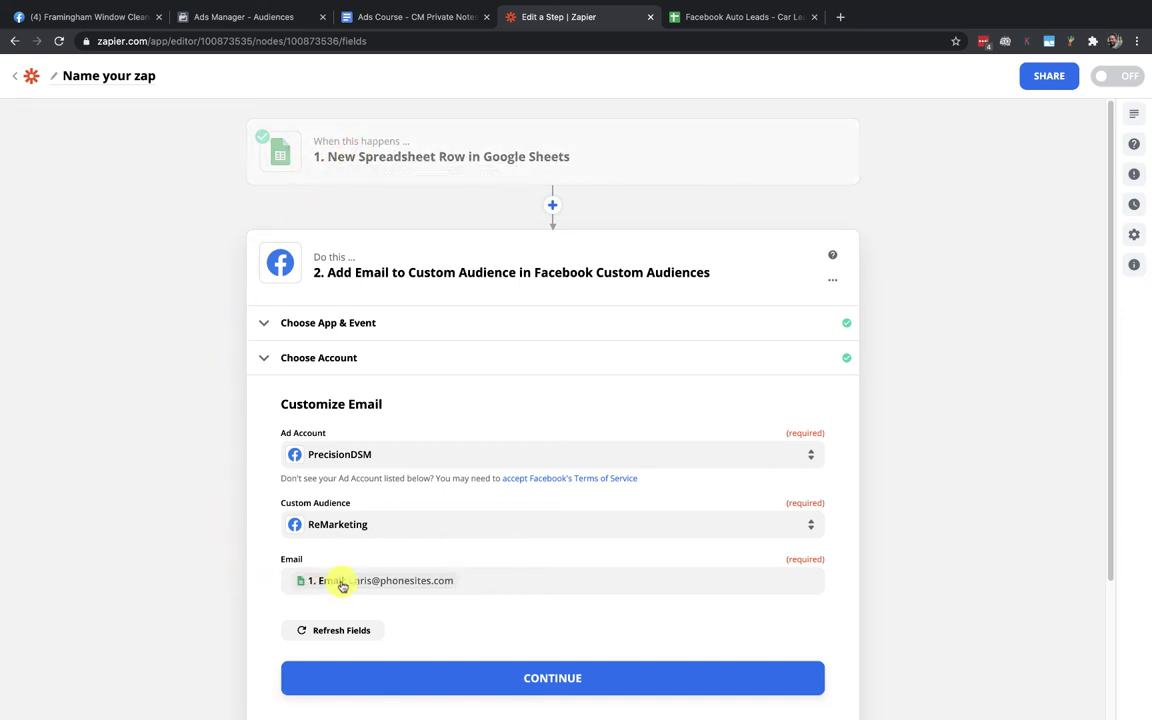
left_click(556, 679)
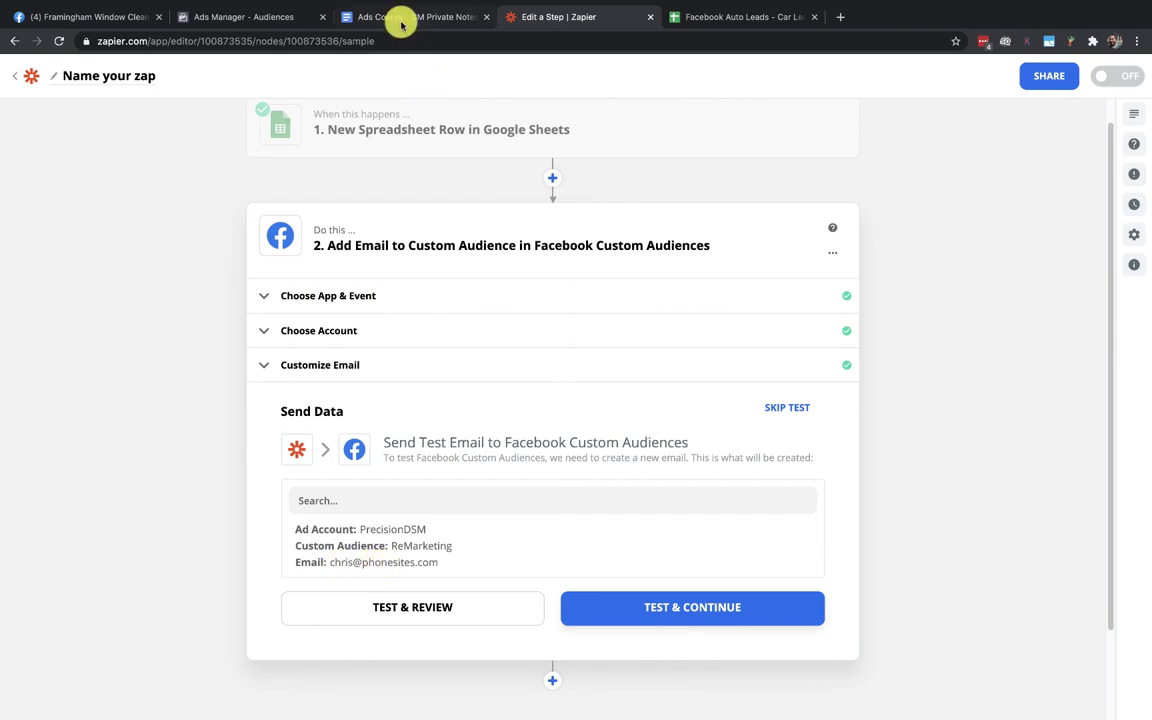
left_click(252, 19)
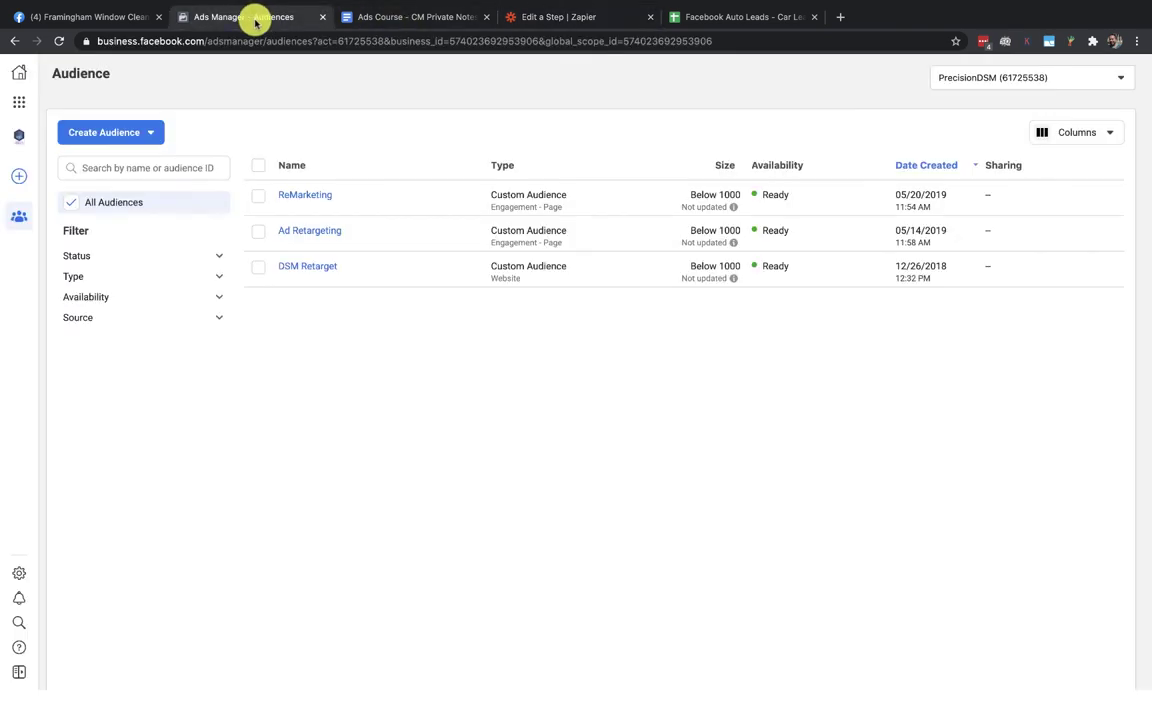
Open the ReMarketing audience's History, which shows no activity for the date range
left_click(296, 196)
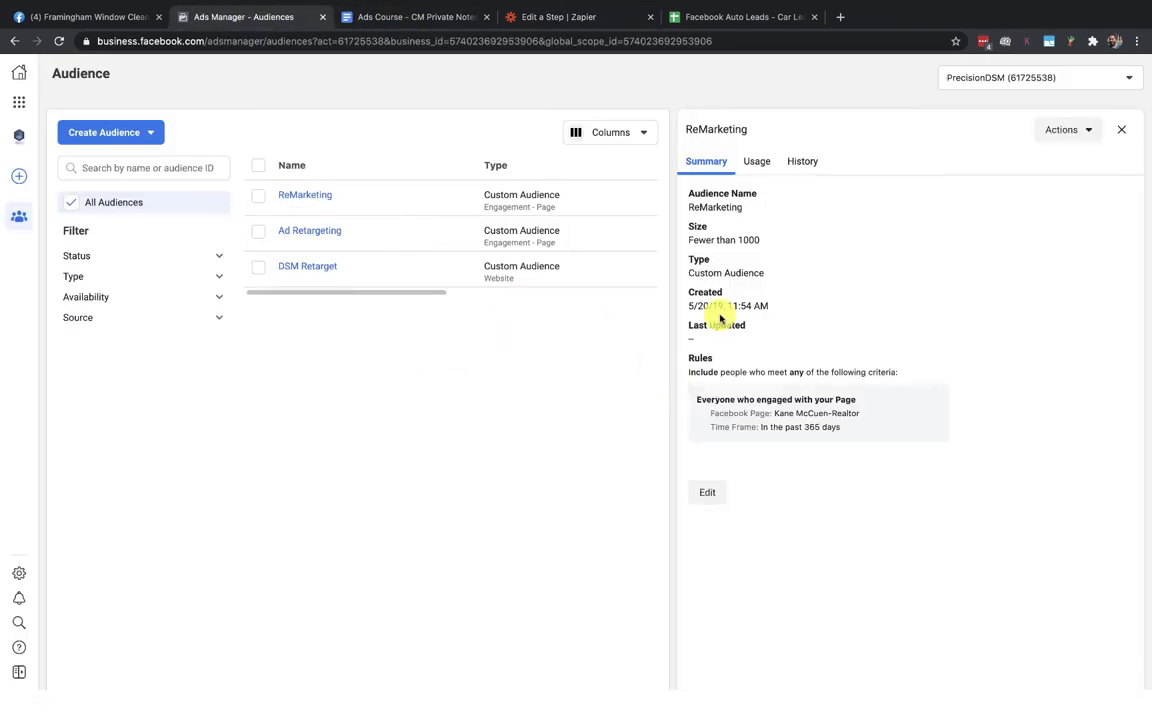
left_click(803, 166)
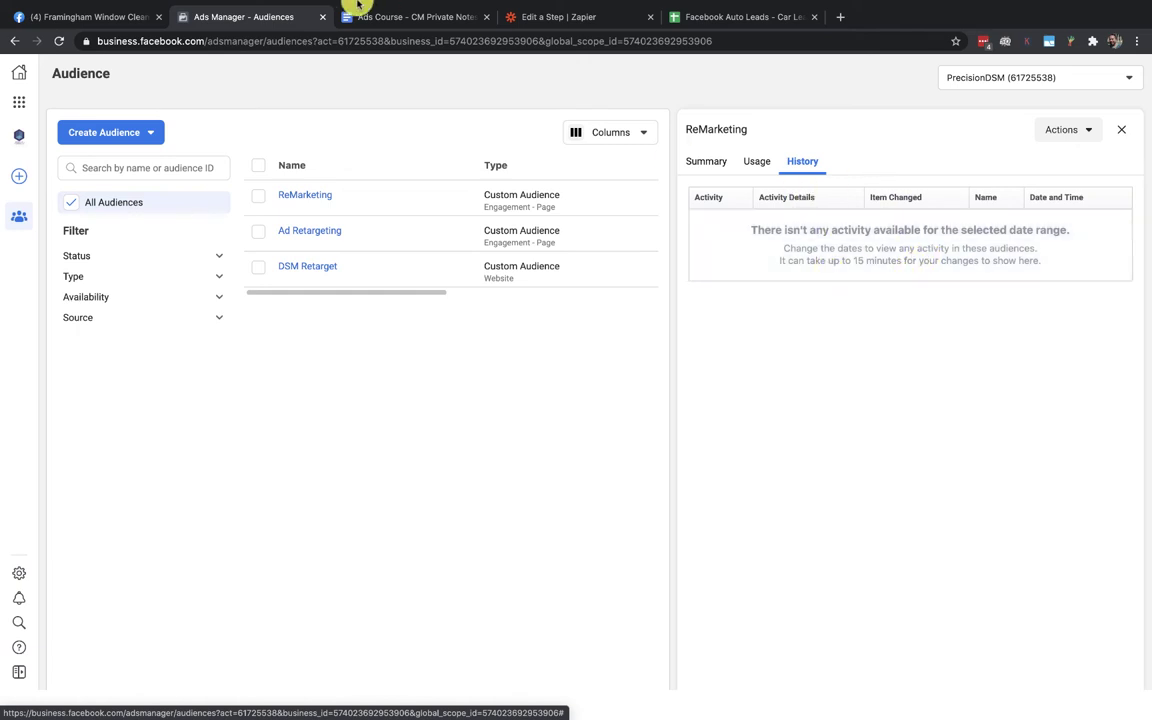
left_click(628, 14)
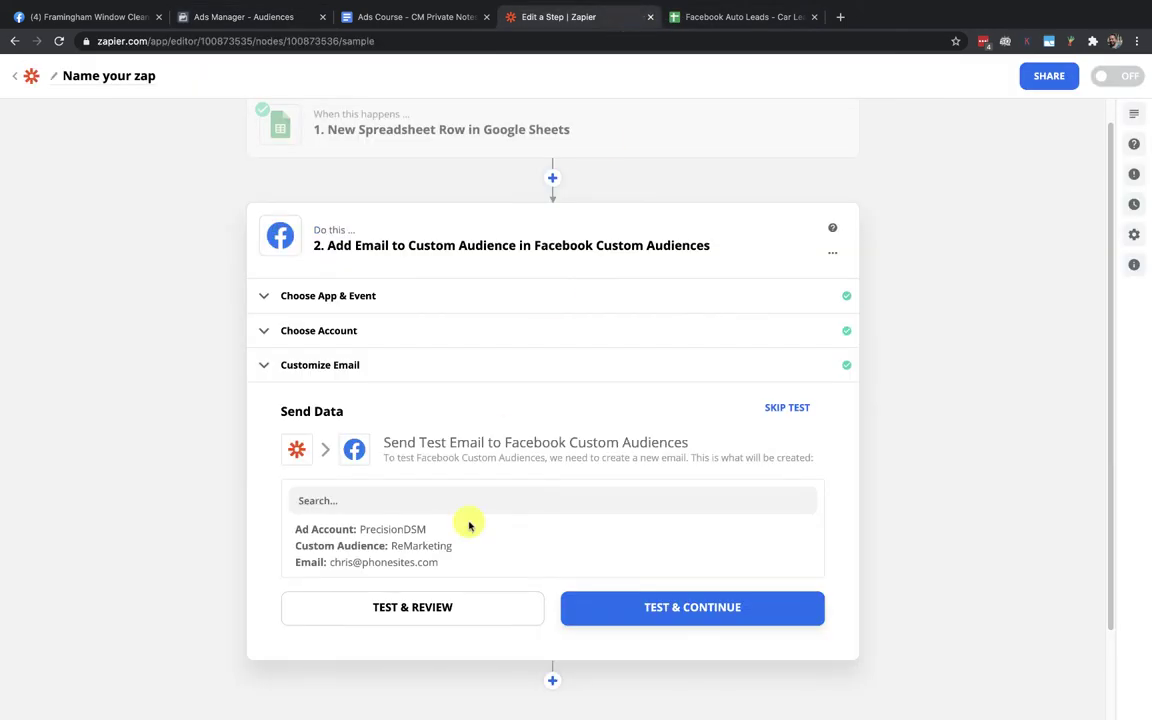
Test sending to the ReMarketing audience and review the resulting error #2650 about unsupported event-based data
left_click(412, 610)
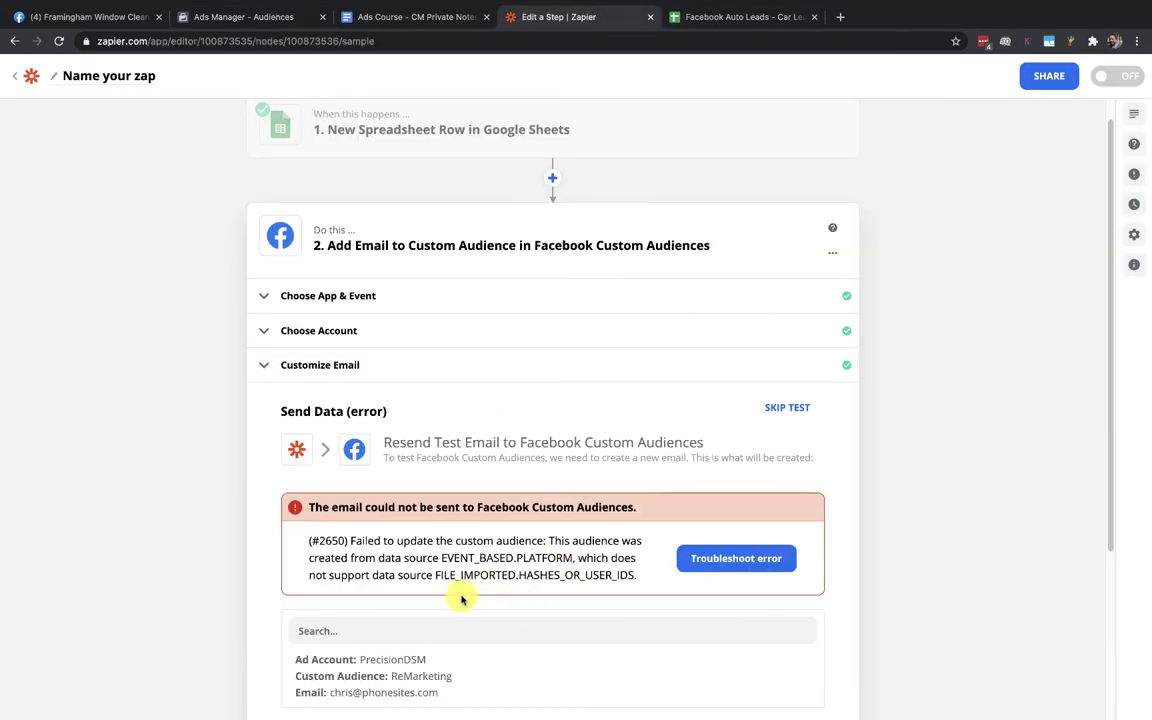
scroll(483, 603, "down", 3)
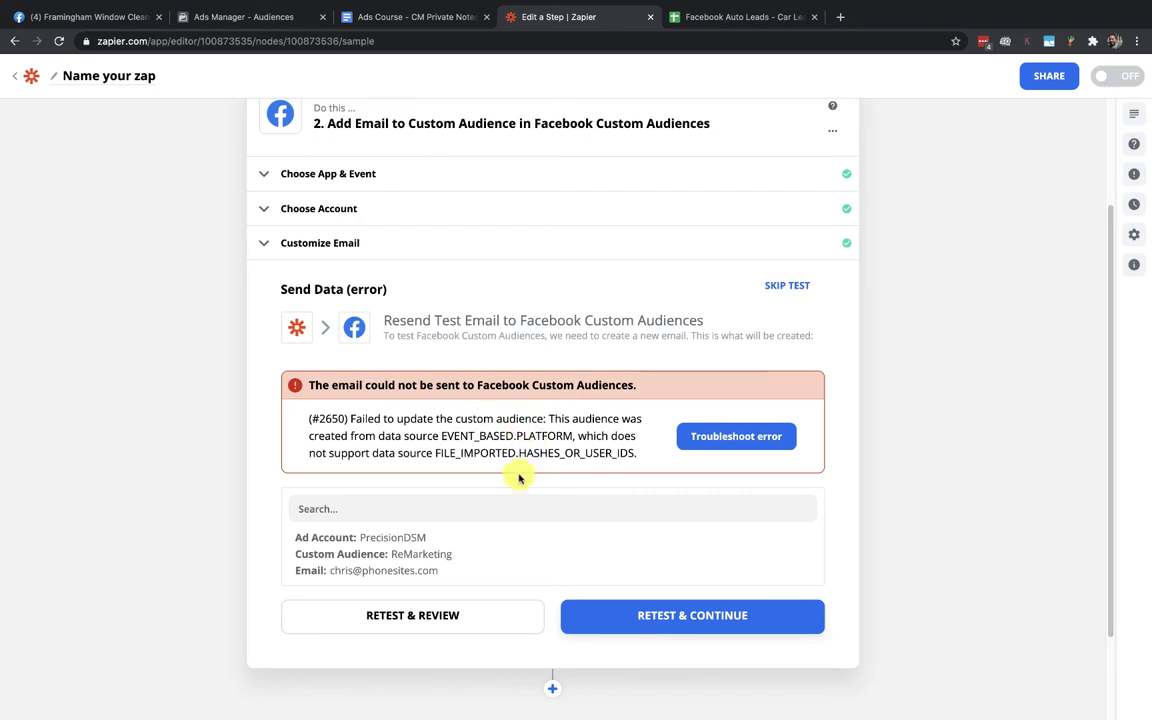
scroll(519, 499, "up", 3)
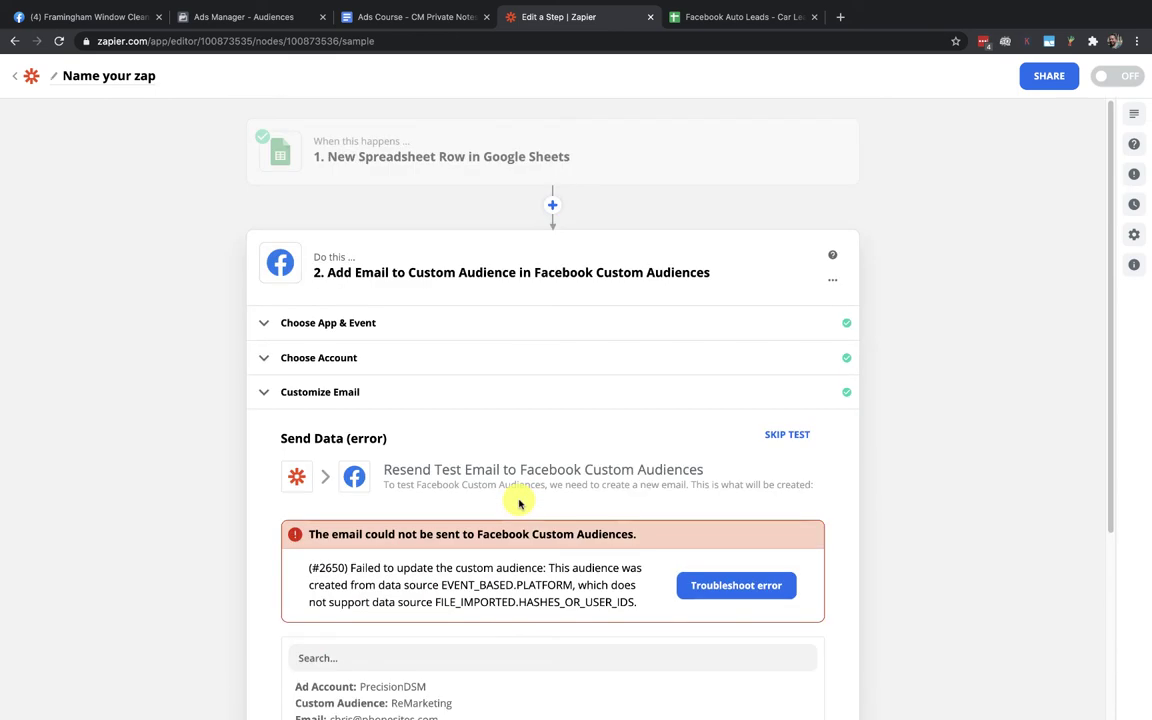
left_click(272, 17)
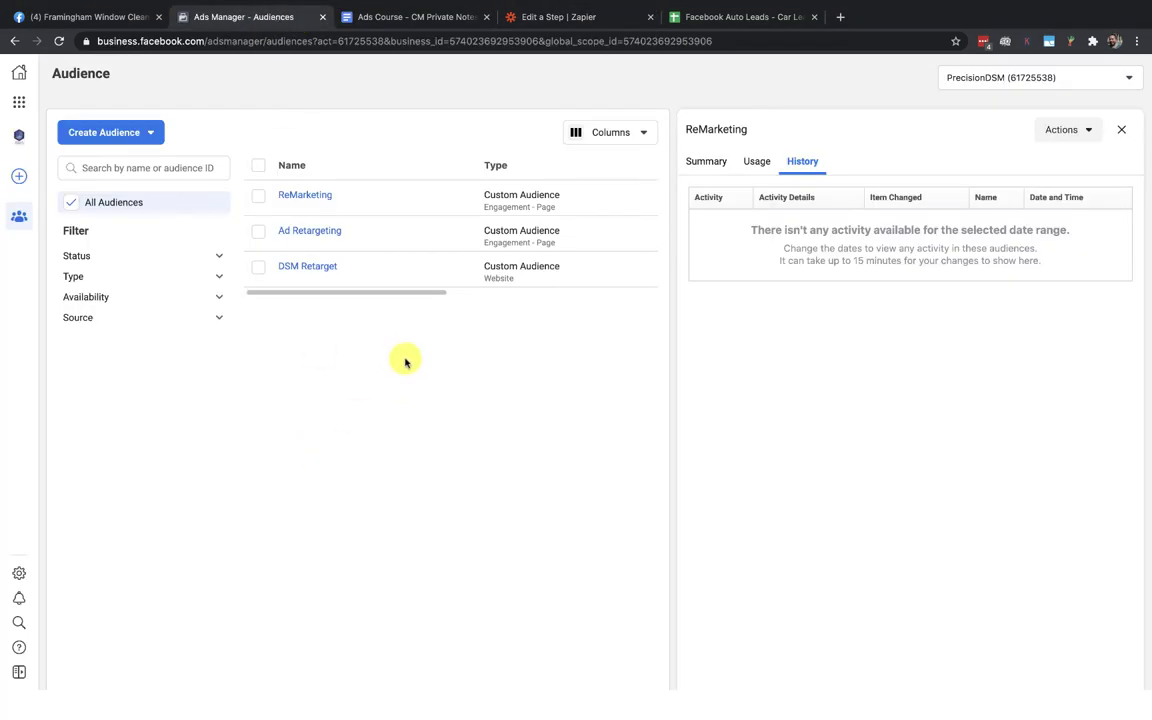
Switch to the Mobile Funnels, LLC ad account and view the FHL audience's history of added rows
left_click(1005, 77)
left_click(993, 131)
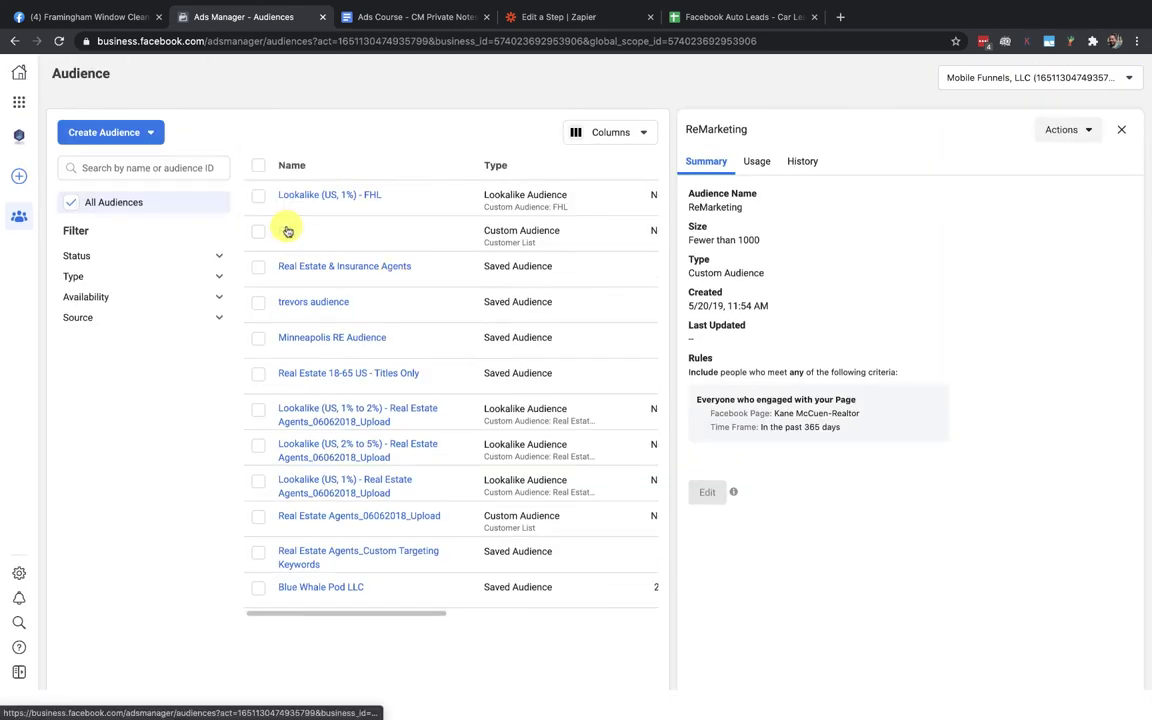
left_click(287, 231)
left_click(805, 163)
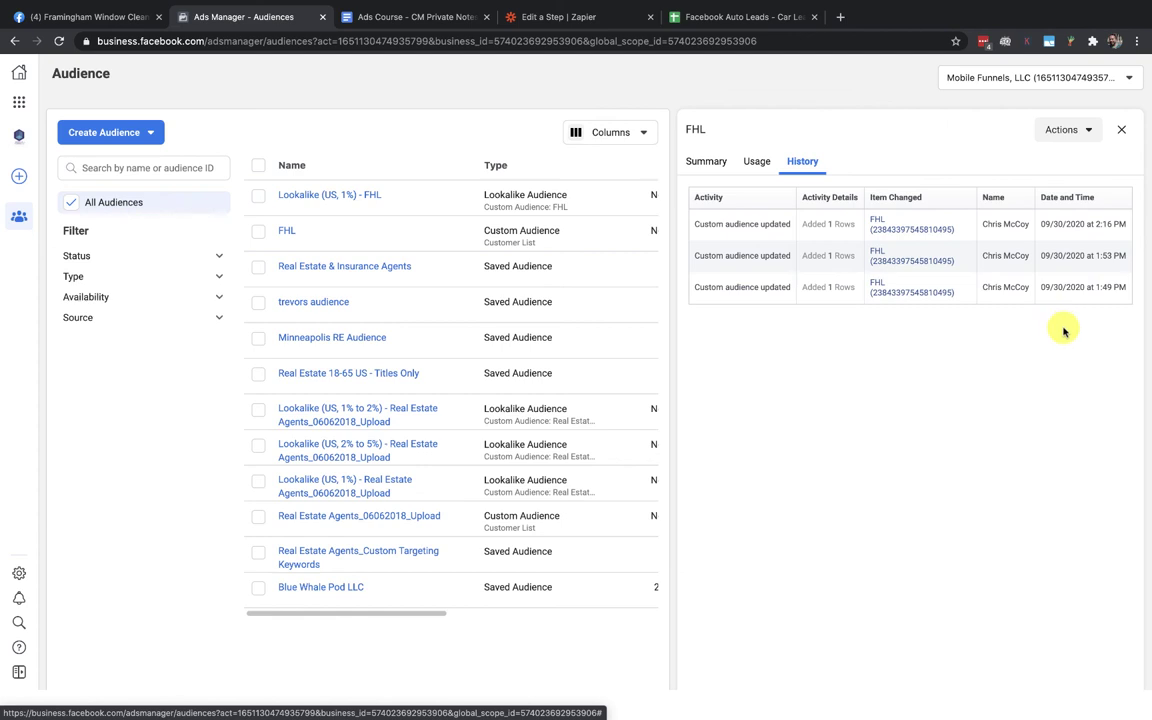
Back in Zapier, reopen the email action's Customize Email field settings
left_click(557, 20)
scroll(421, 516, "down", 2)
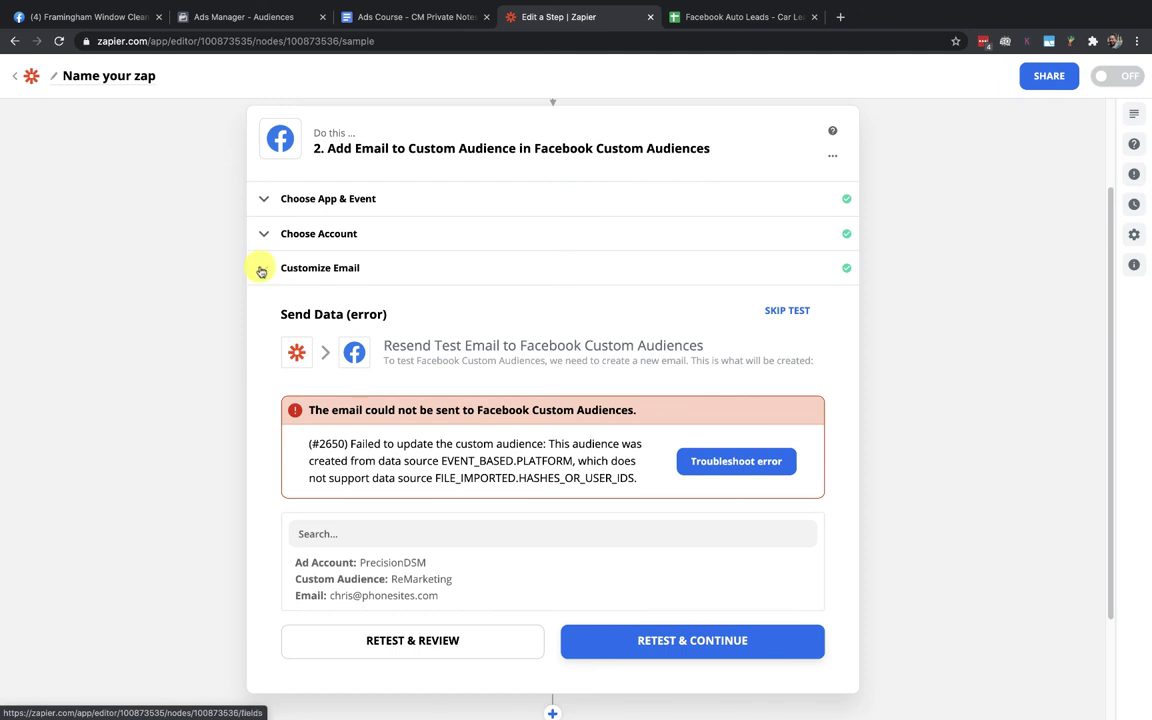
left_click(265, 270)
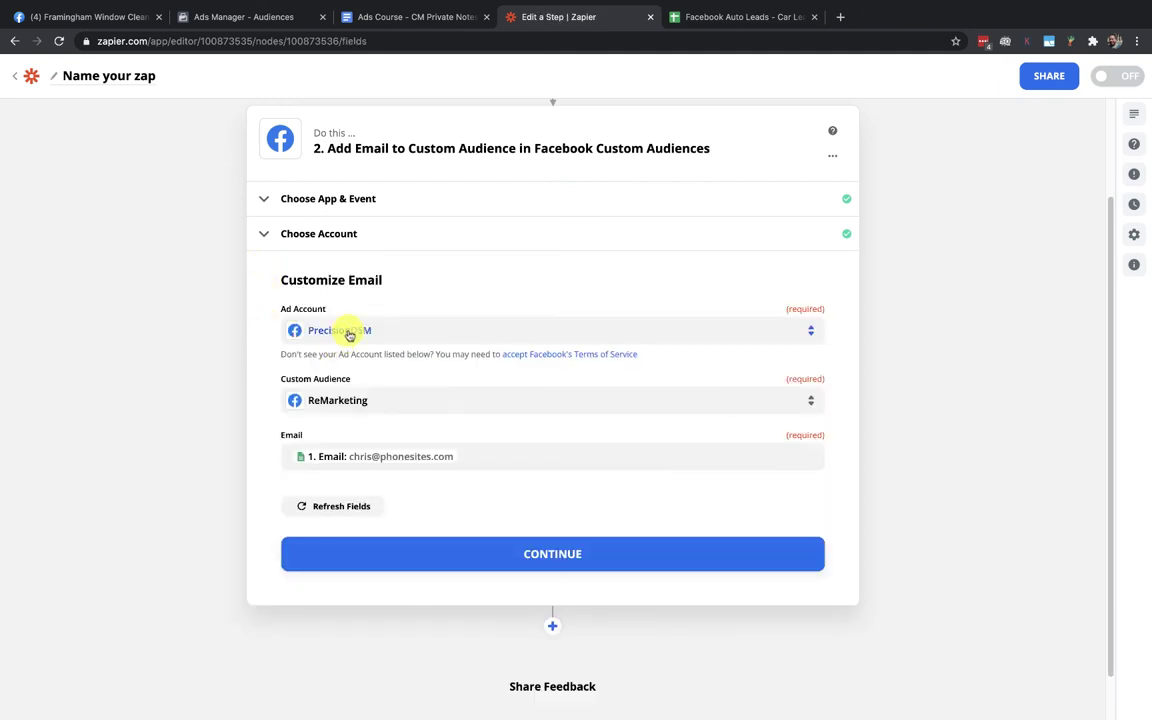
Set Ad Account to Mobile Funnels, LLC and Custom Audience to FHL, then continue
left_click(404, 332)
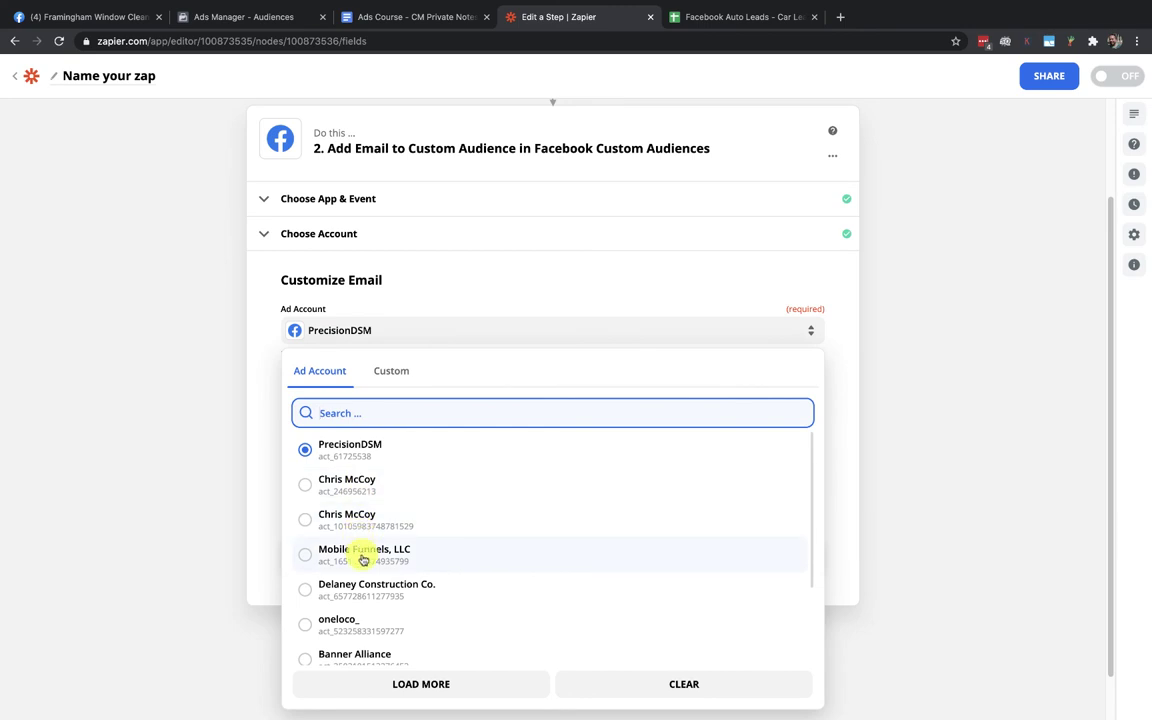
left_click(363, 558)
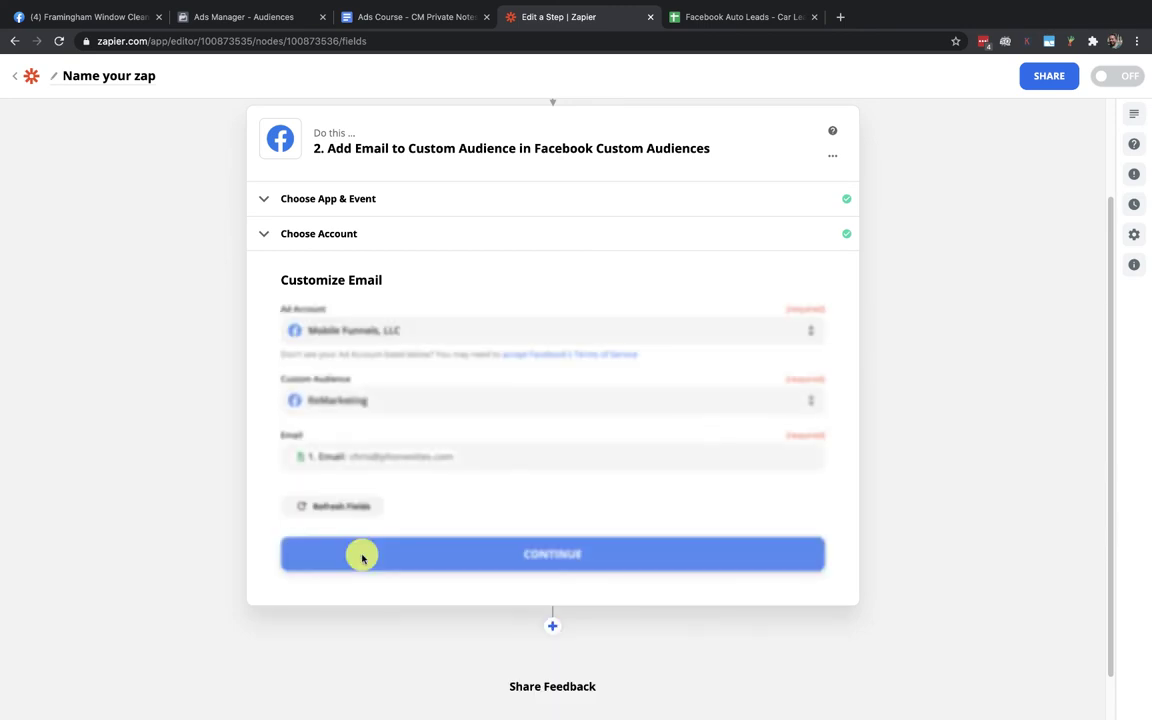
left_click(384, 401)
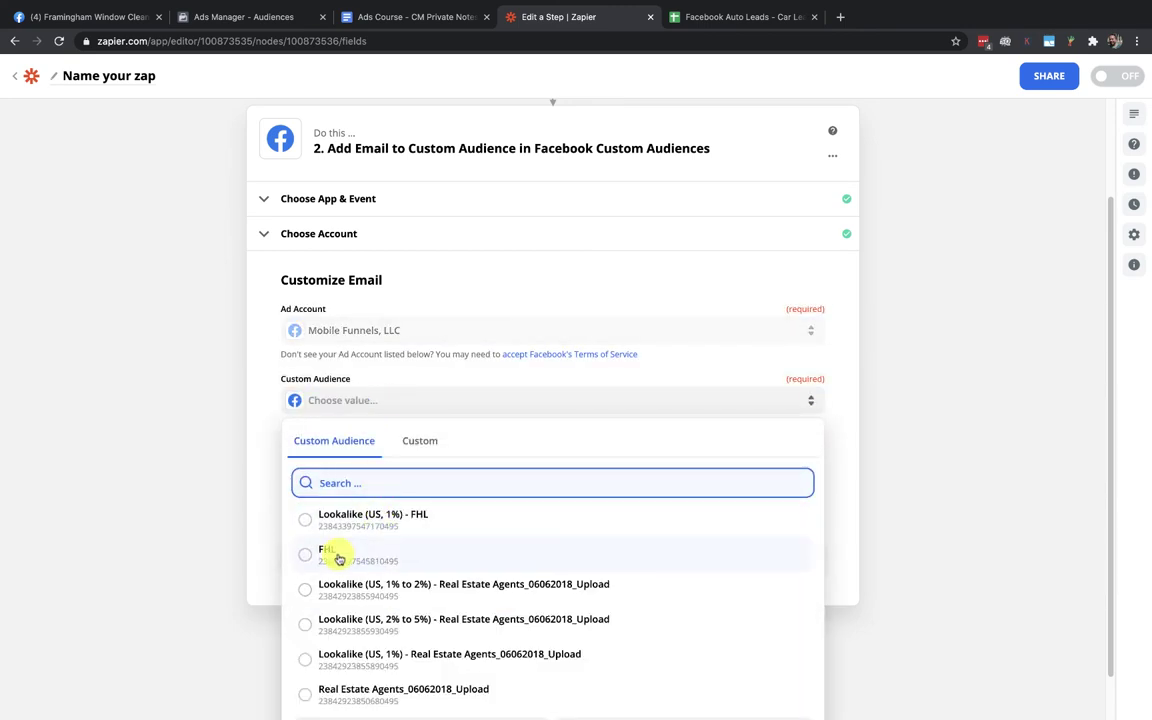
left_click(339, 558)
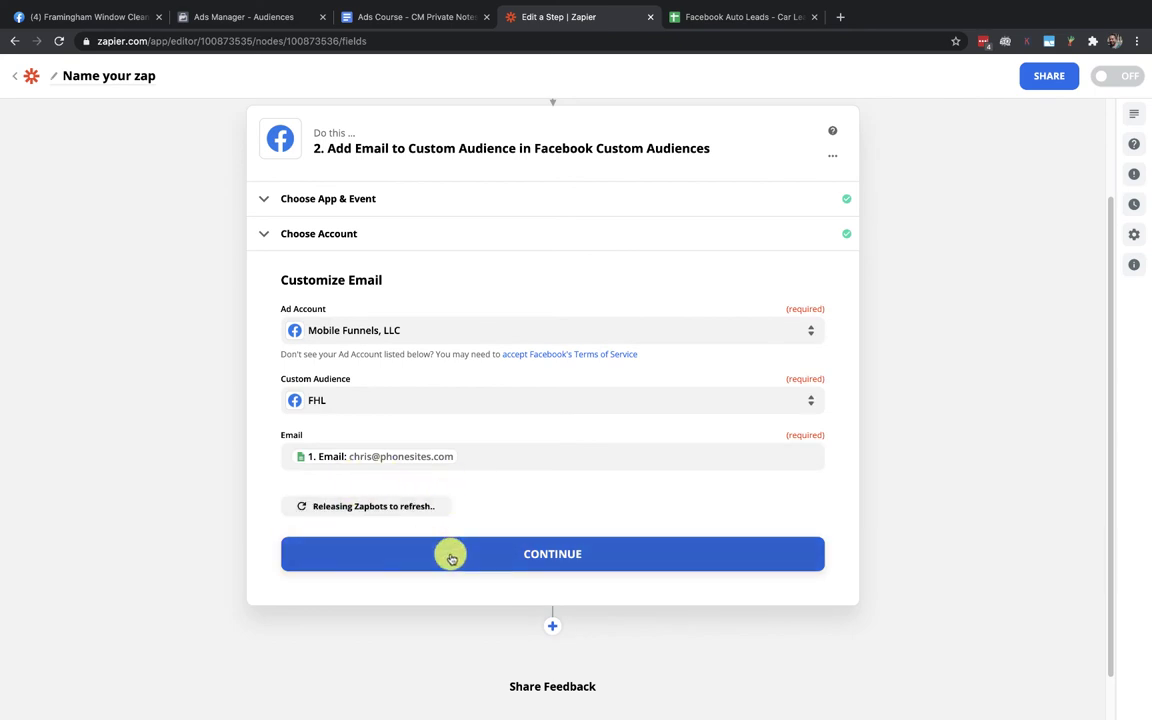
left_click(540, 552)
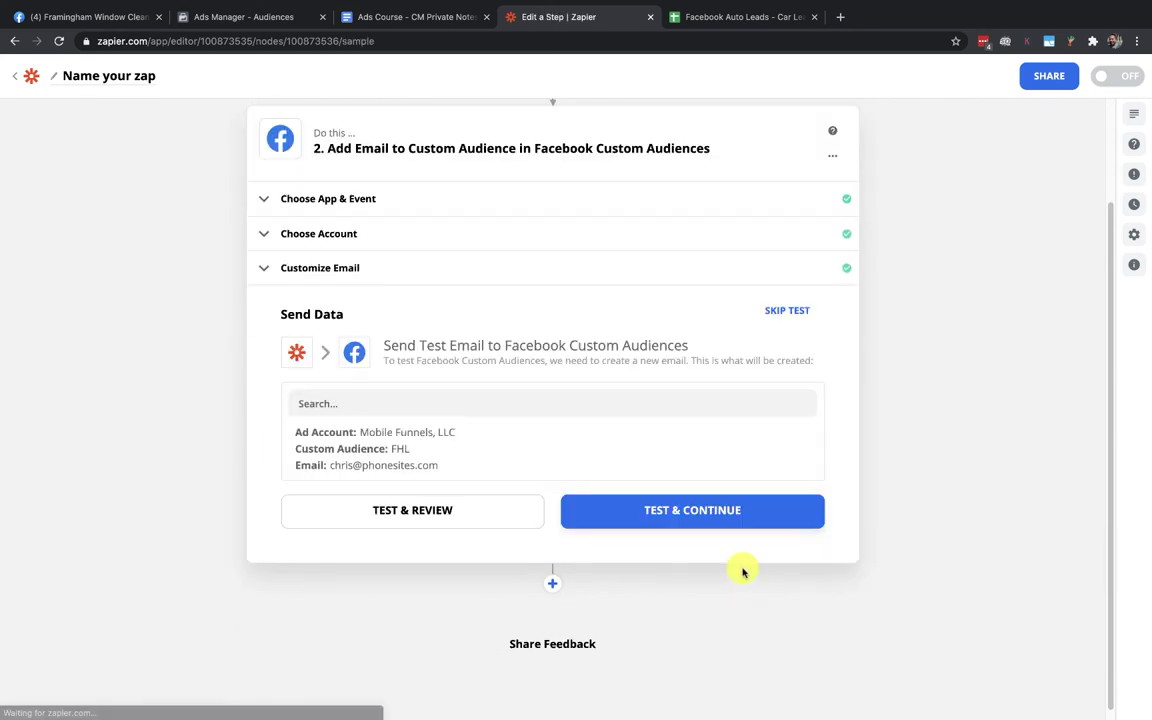
Send a test email to the FHL audience, which succeeds
right_click(405, 508)
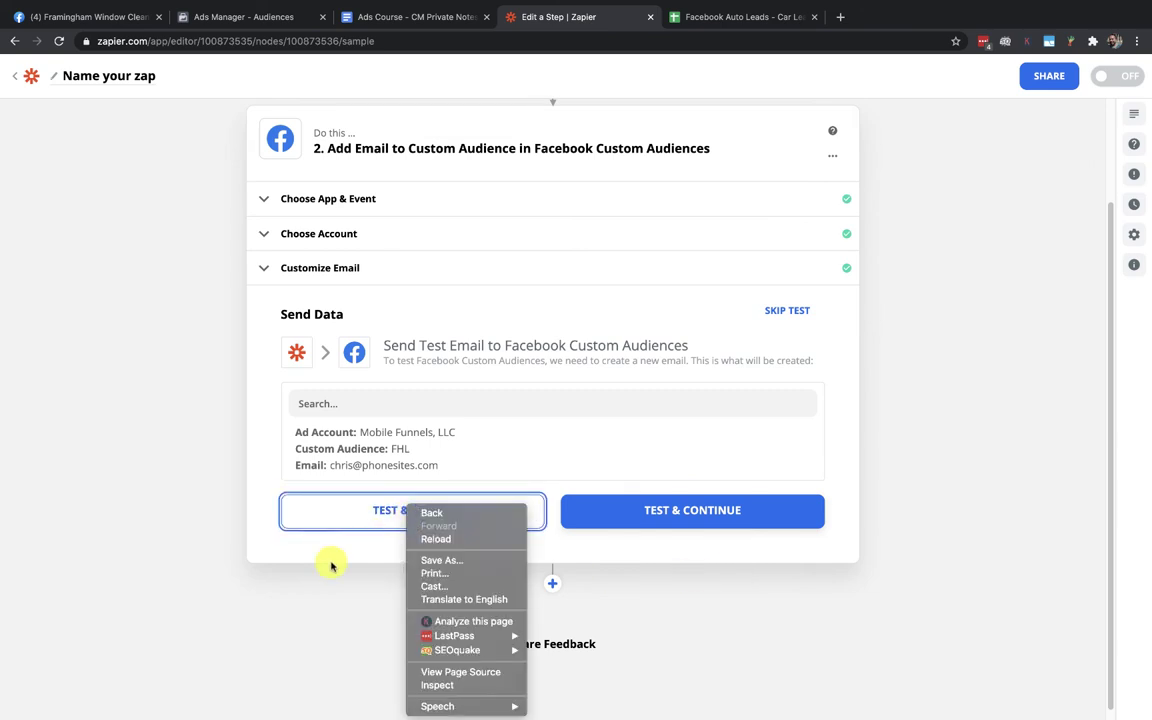
left_click(345, 552)
left_click(405, 512)
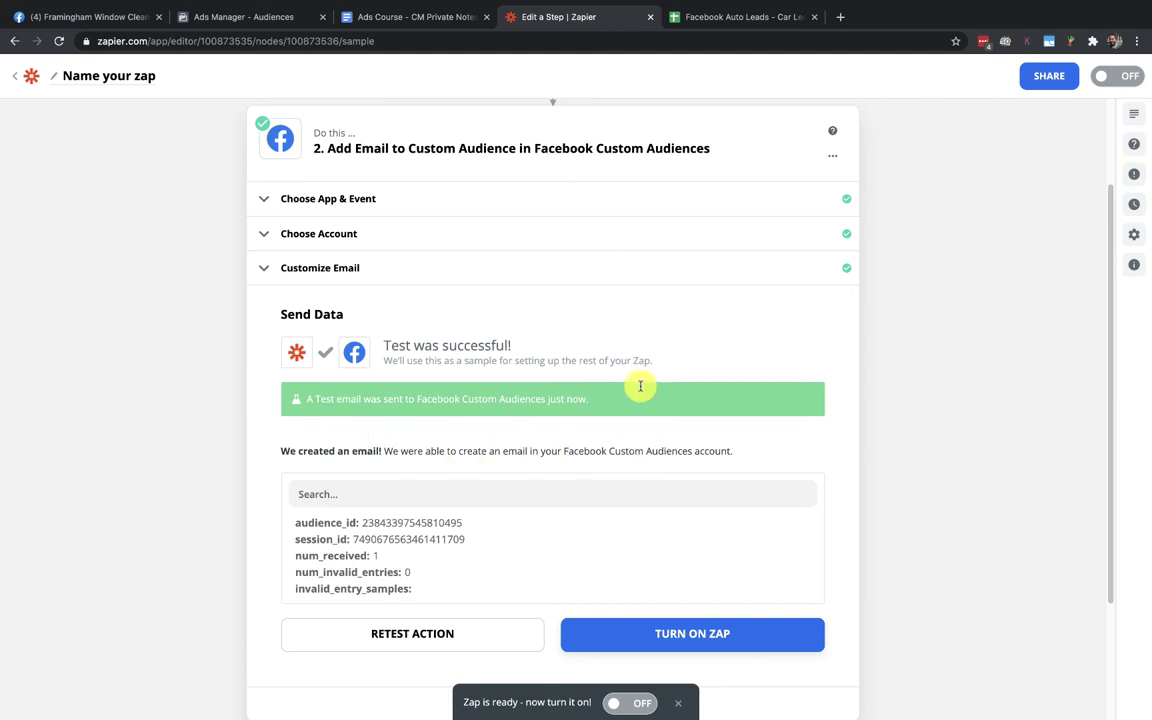
Reload Ads Manager and check the FHL audience's update history
left_click(250, 17)
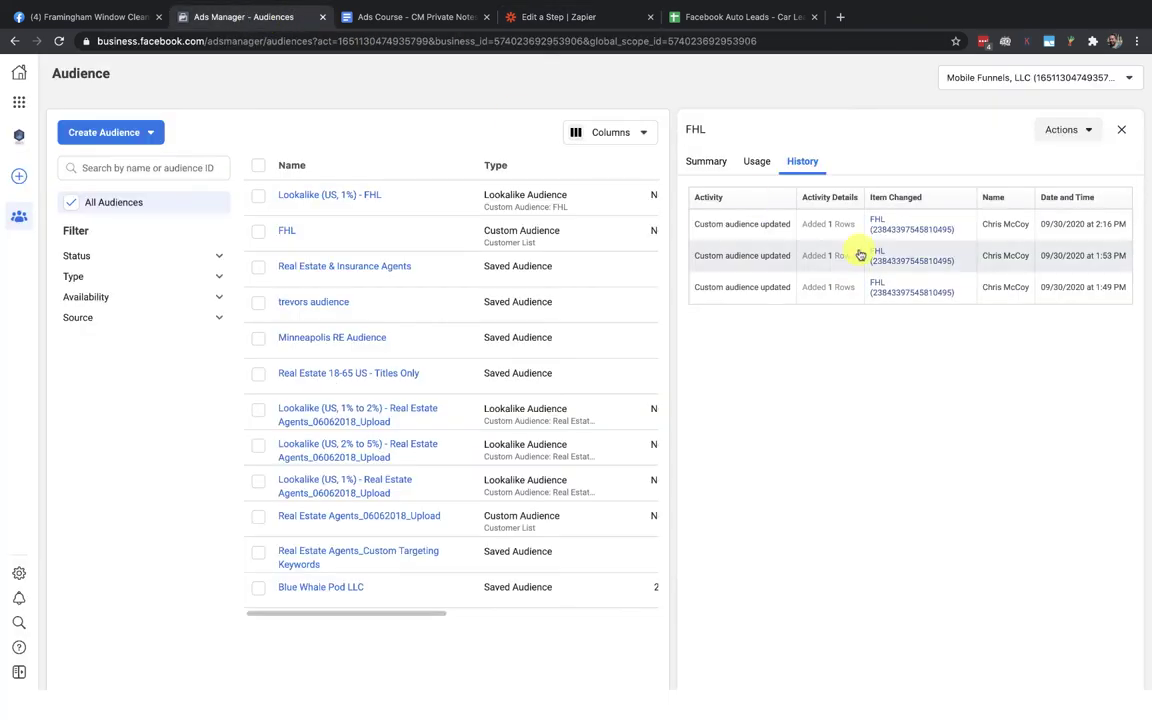
left_click(59, 41)
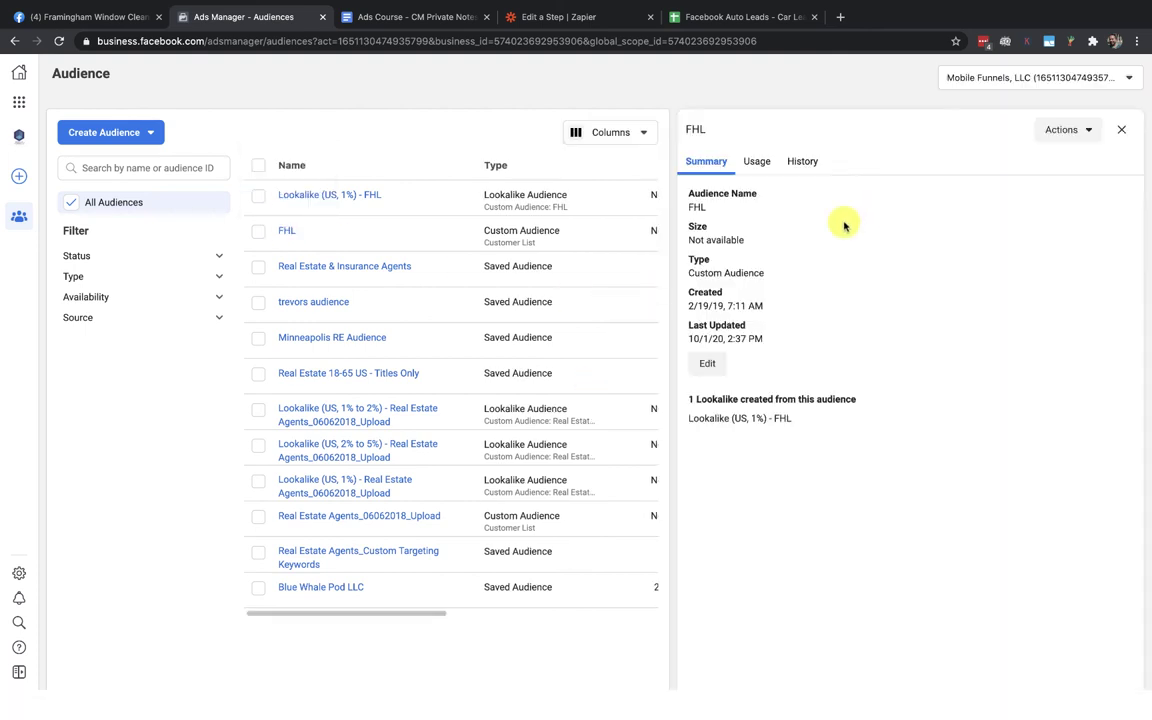
left_click(797, 162)
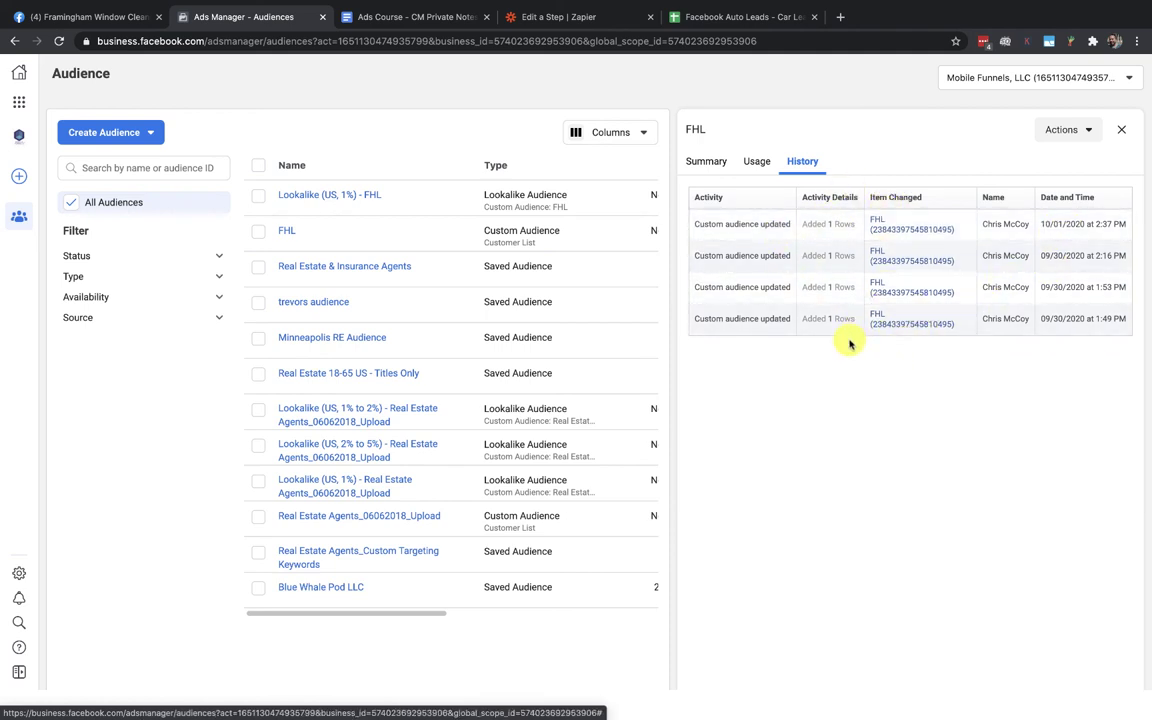
Look over the Facebook Auto Leads spreadsheet, then return to the Zapier step editor
left_click(614, 18)
left_click(738, 16)
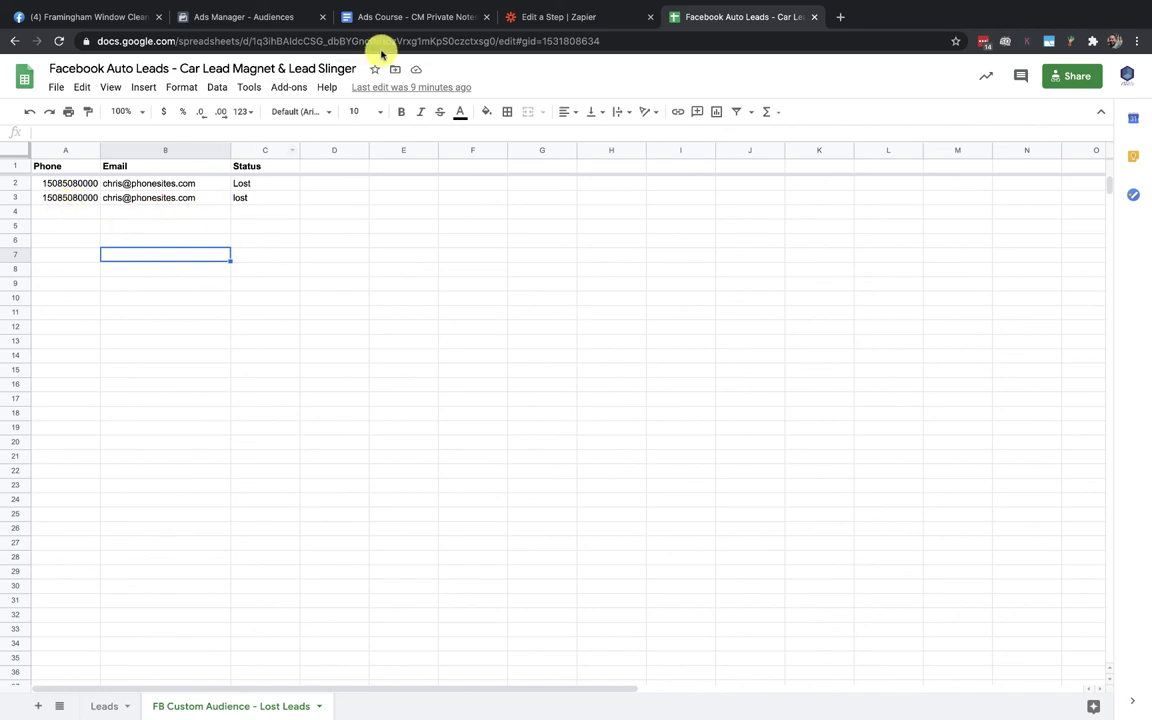
left_click(525, 18)
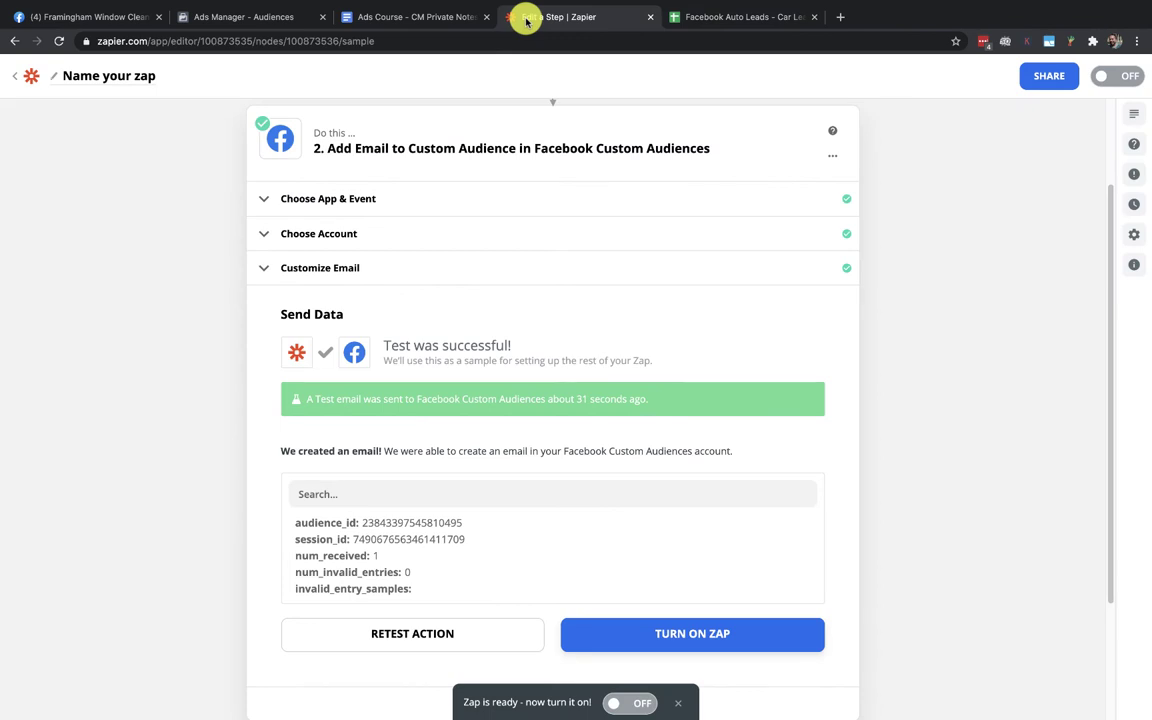
Turn the Zap on and name it 'Automate FB Custom Audience - FHL'
left_click(635, 702)
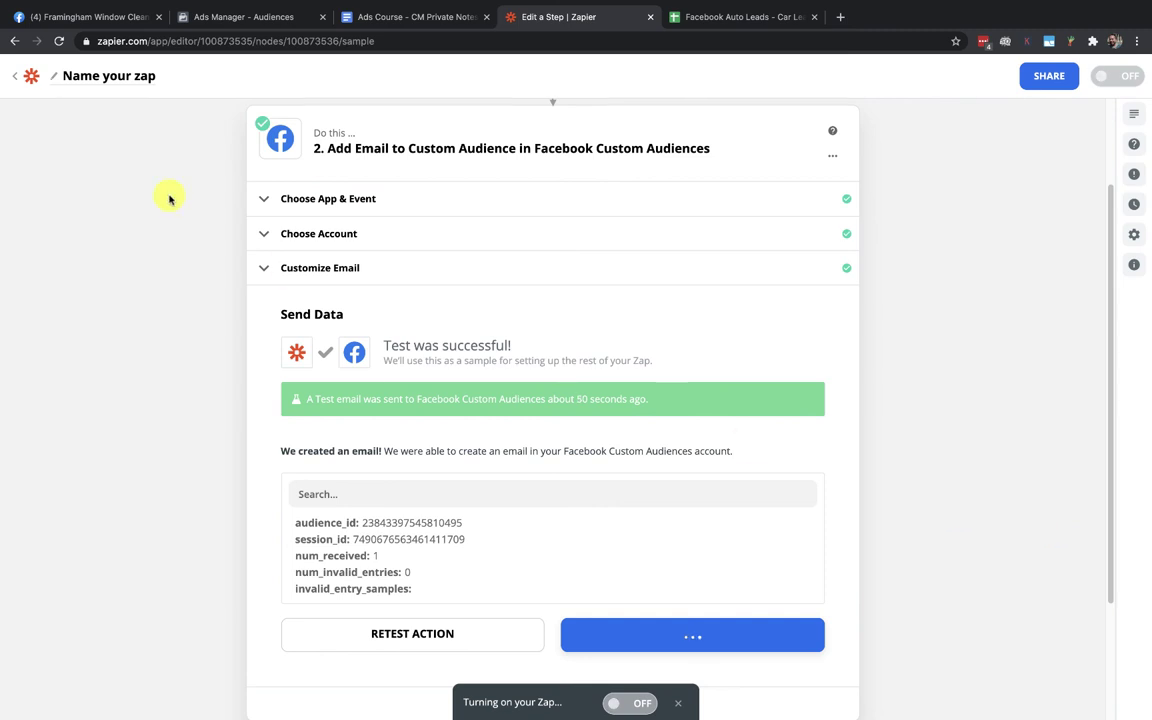
left_click(99, 79)
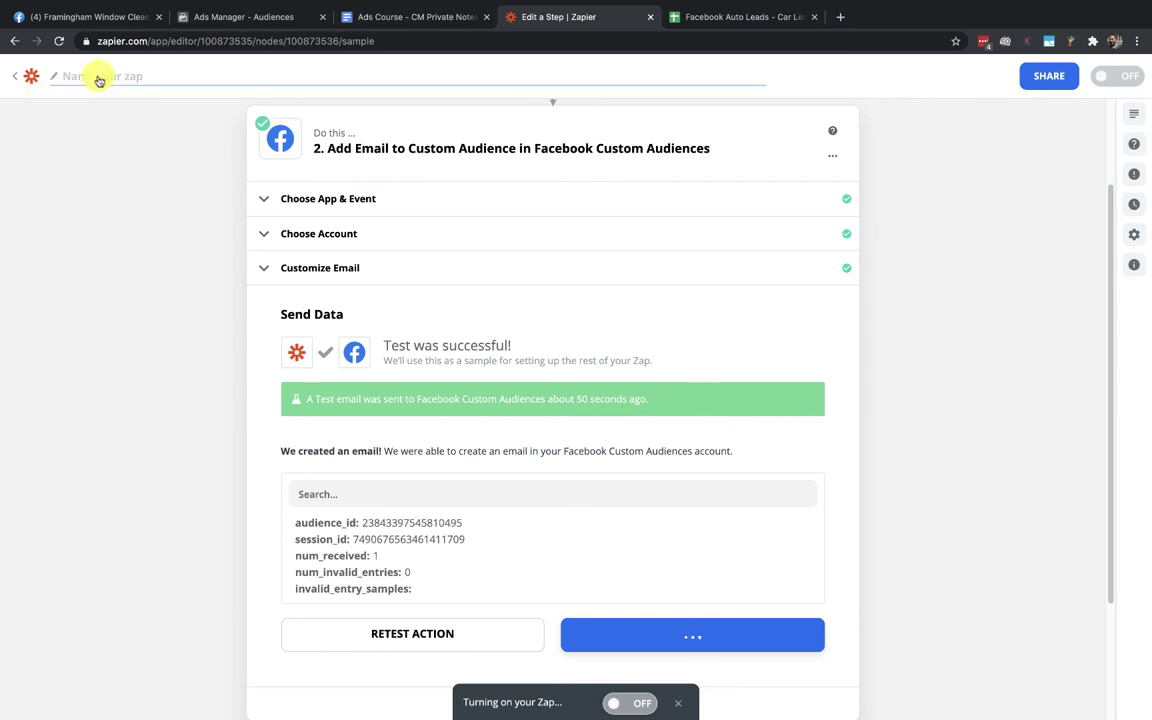
type("Automate FB Custom Audience - FHL")
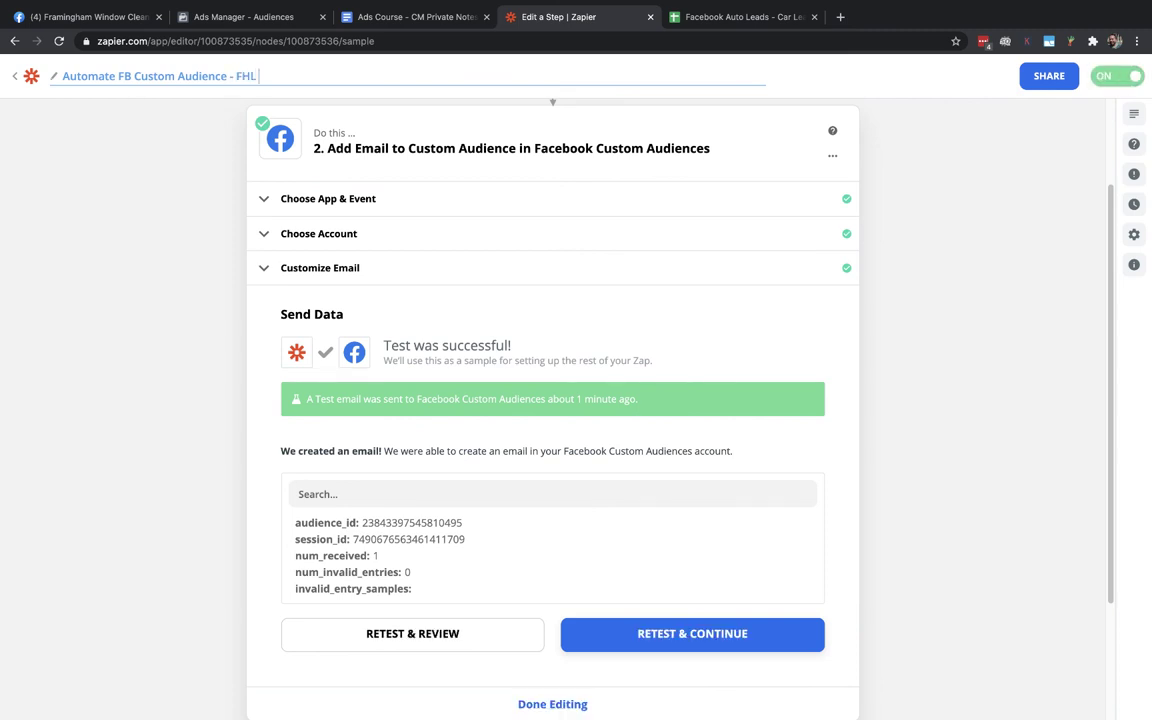
left_click(16, 77)
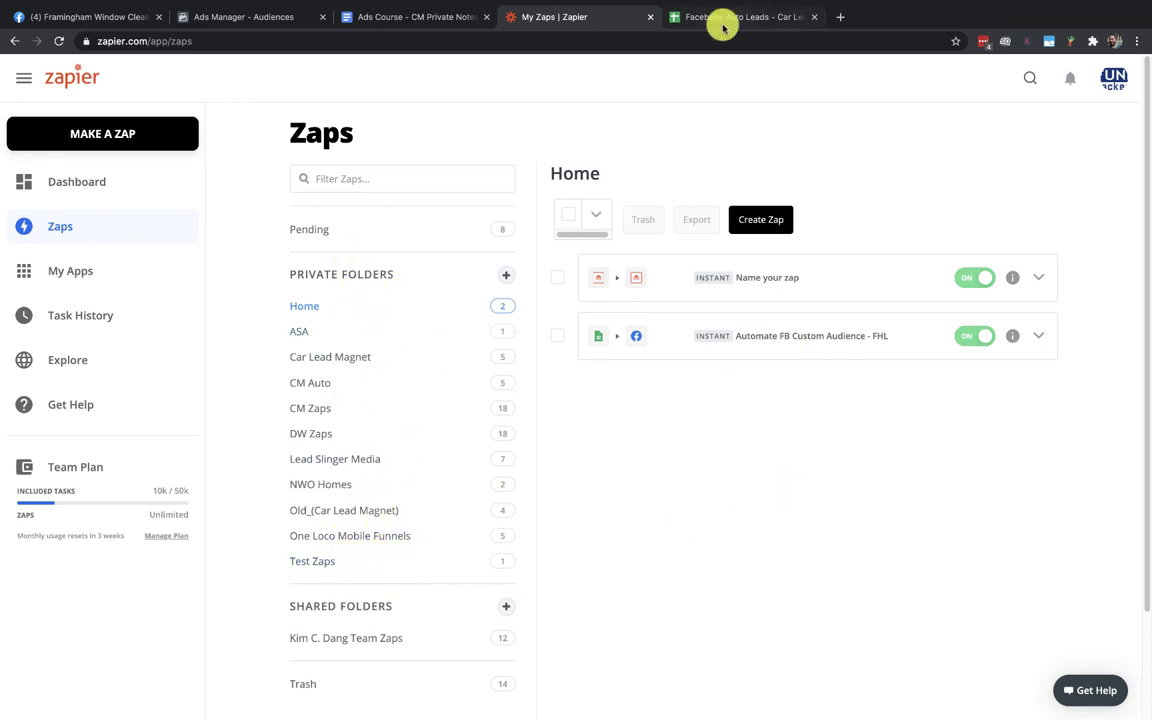
left_click(260, 20)
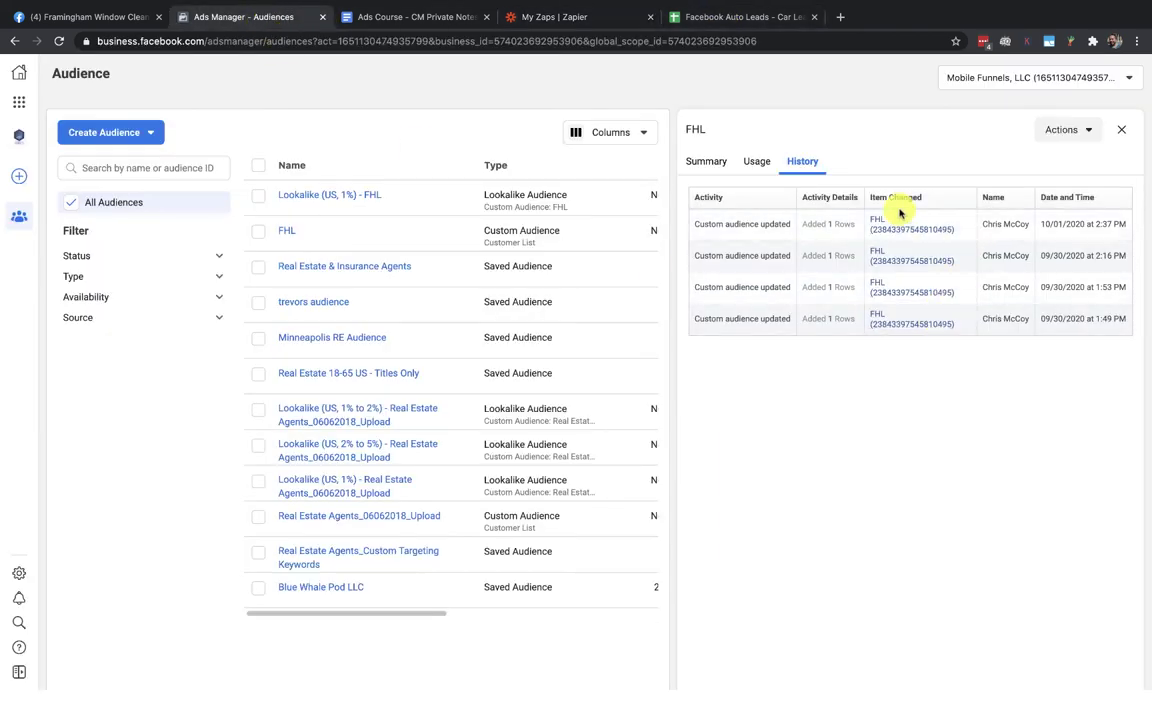
Add a lead in row 4 with a phone number, an email address and status 'lost'
left_click(717, 20)
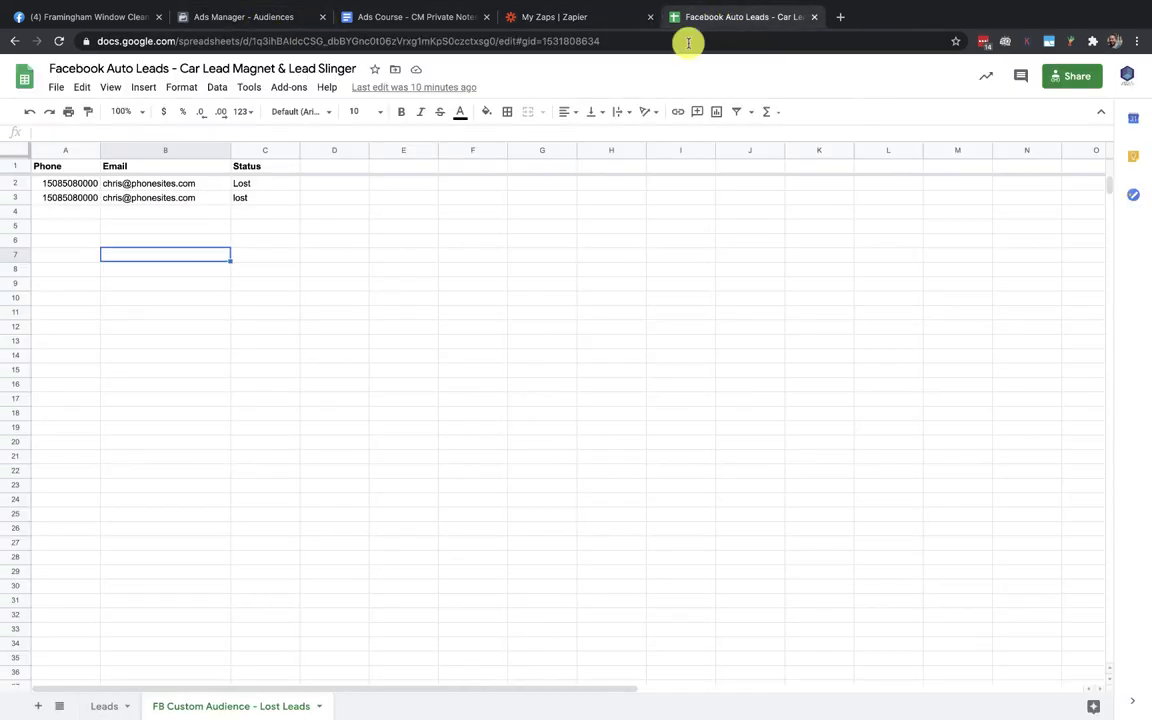
left_click(60, 212)
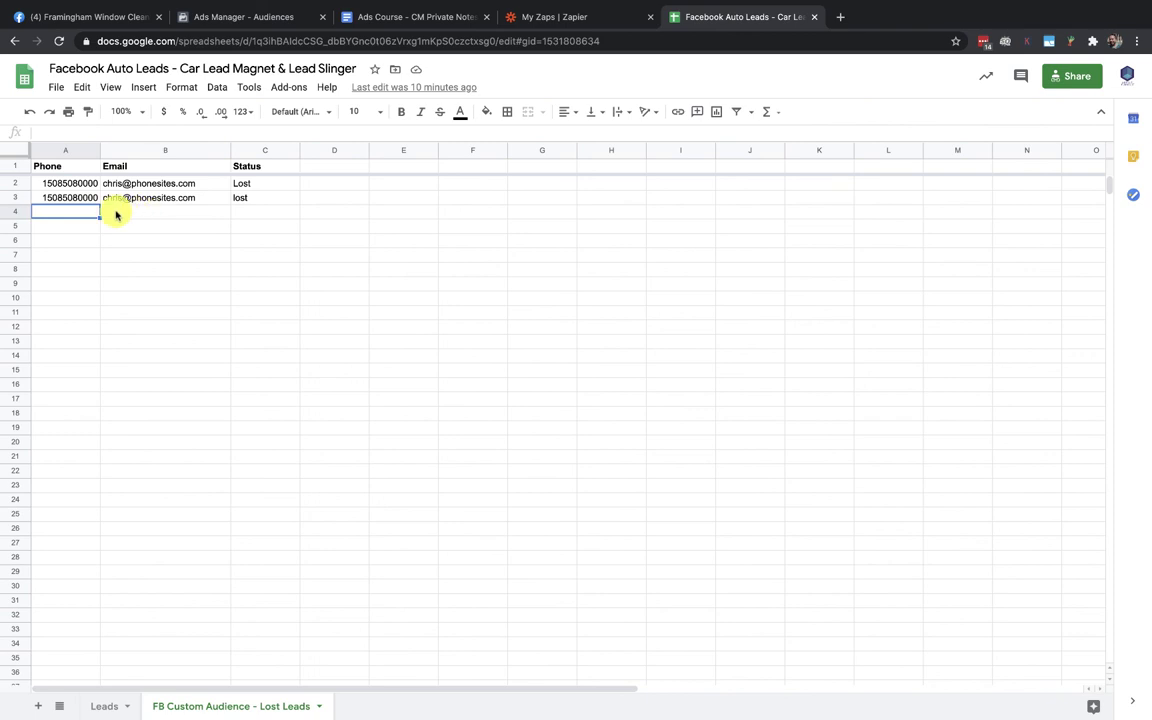
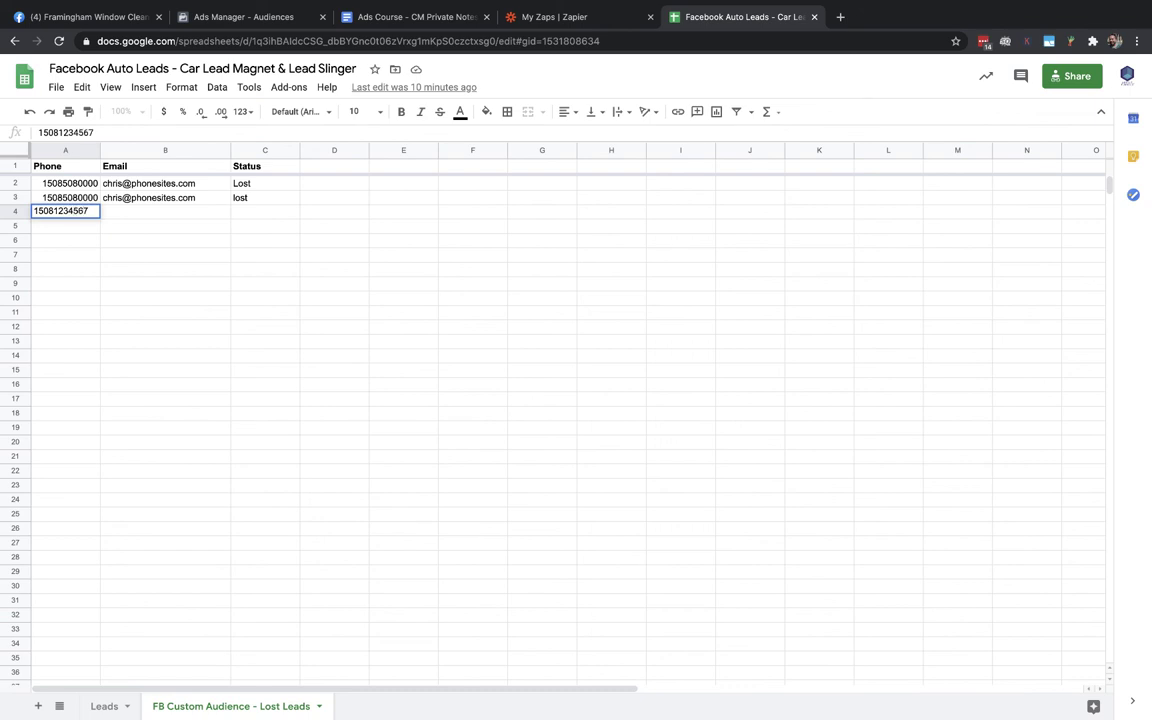
key("Tab")
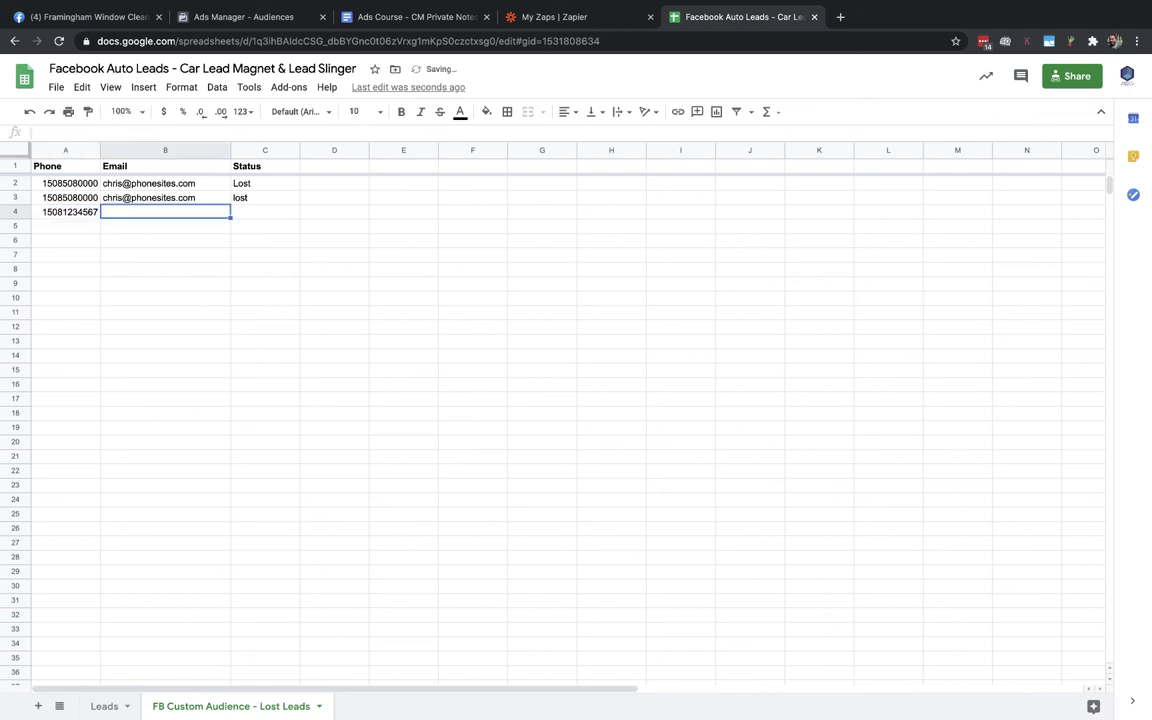
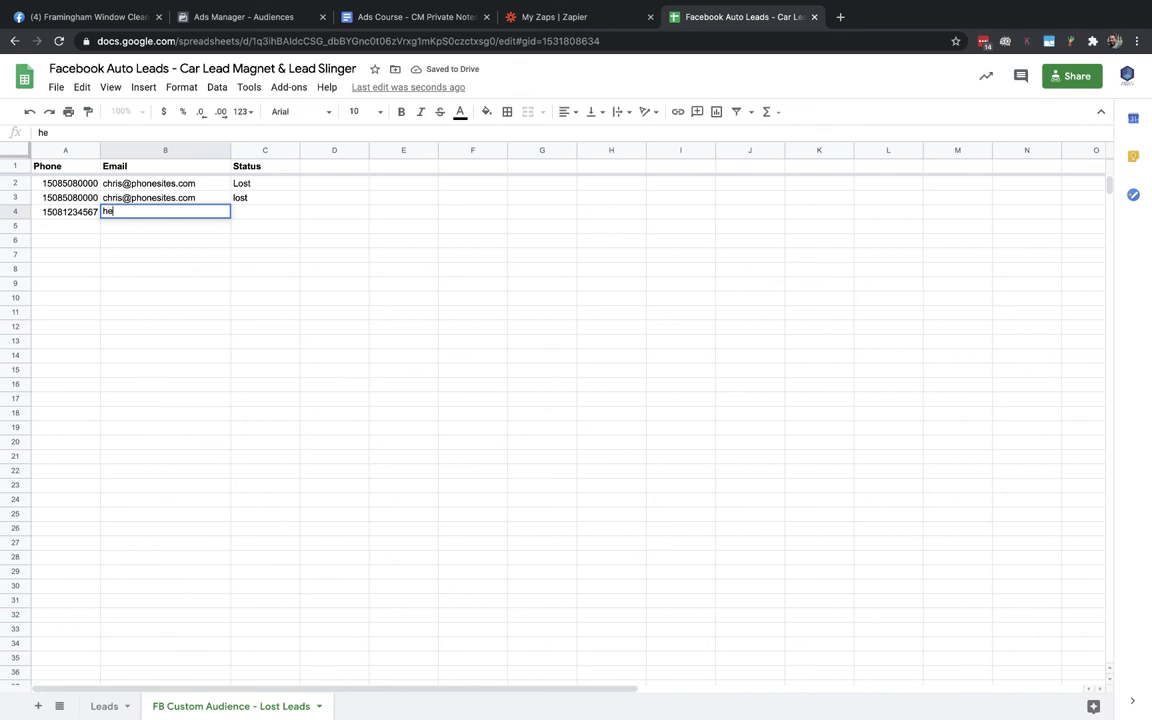
key("Tab")
type("lost")
key("Return")
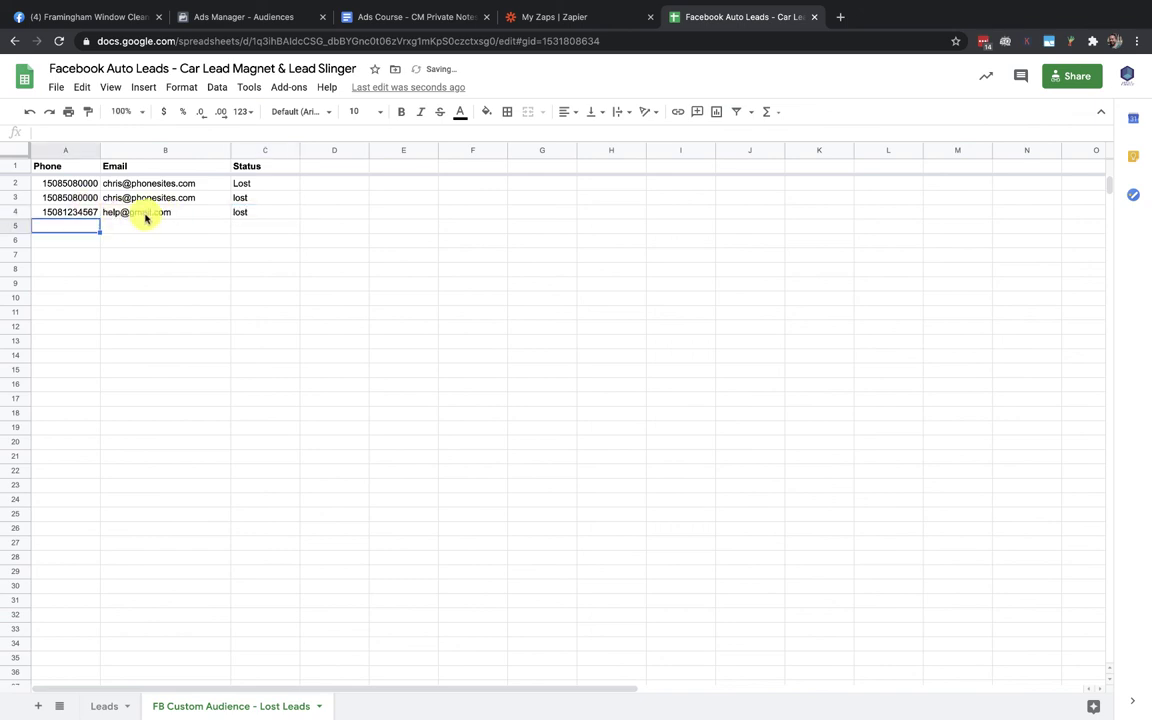
left_click(558, 15)
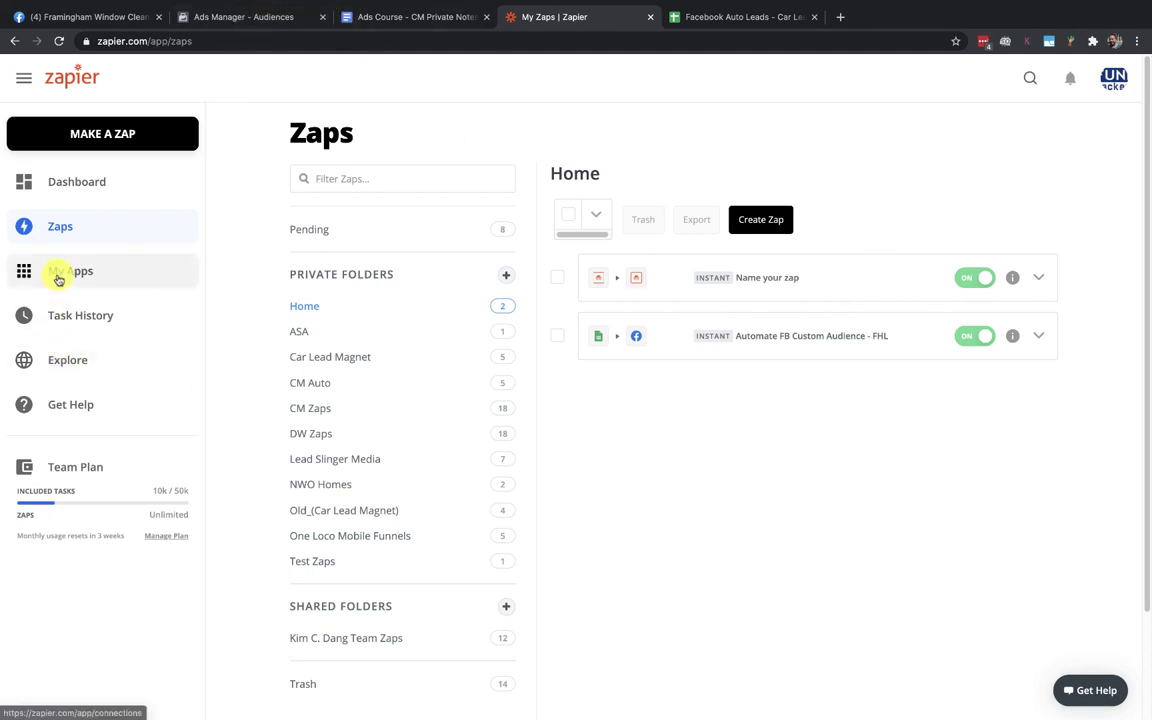
Refresh the Task Log to show the successful Automate FB Custom Audience - FHL run
left_click(64, 317)
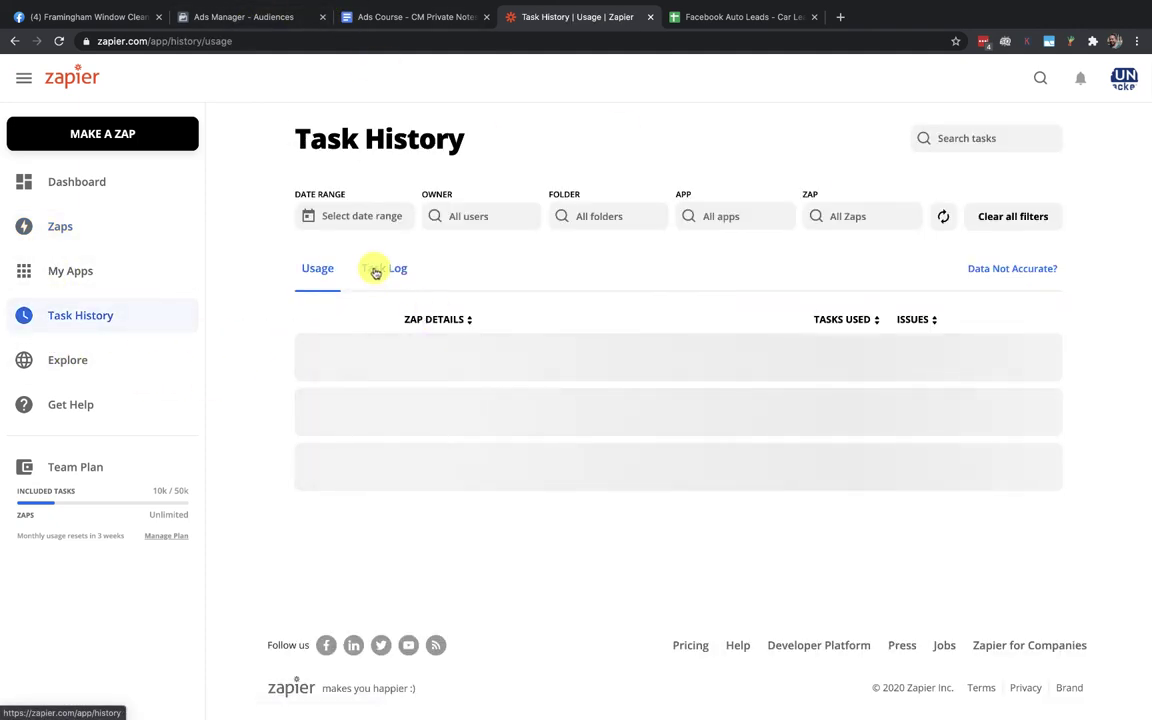
left_click(377, 268)
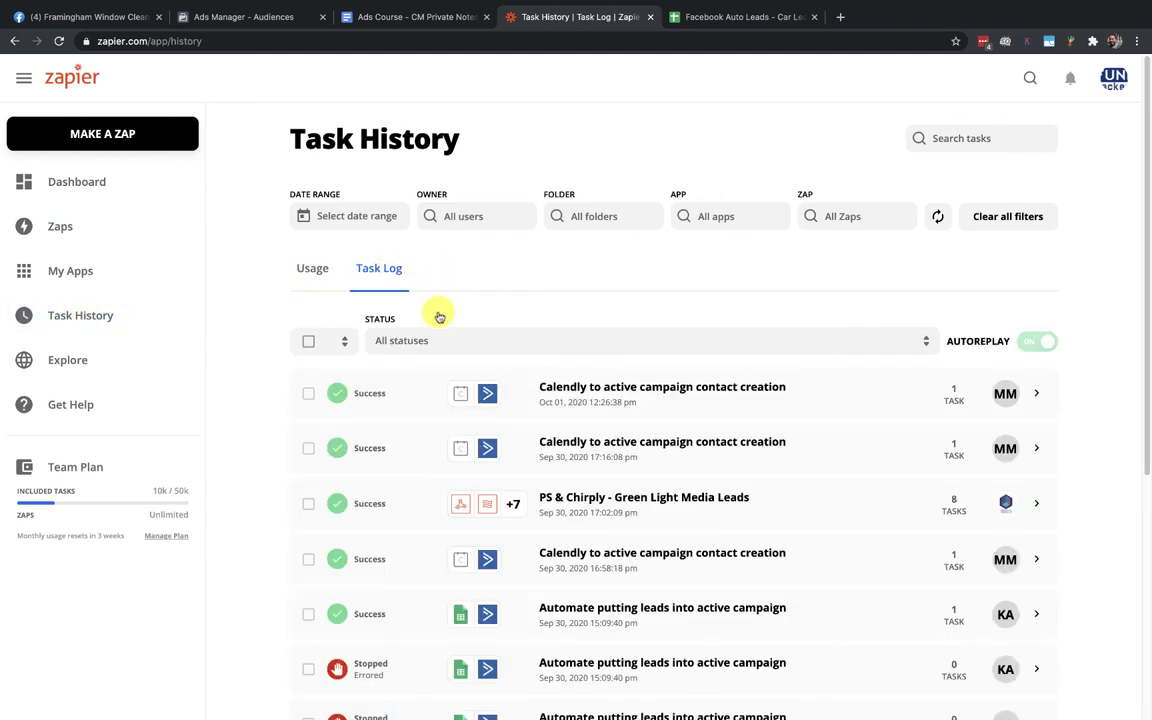
left_click(937, 218)
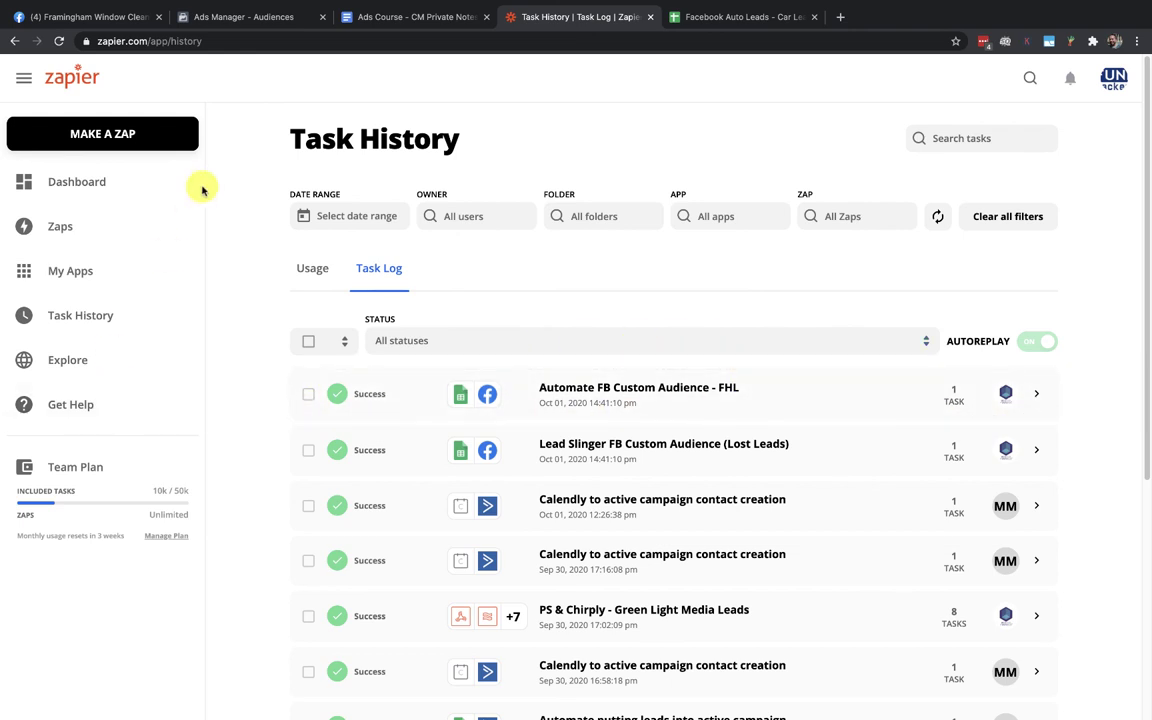
left_click(235, 15)
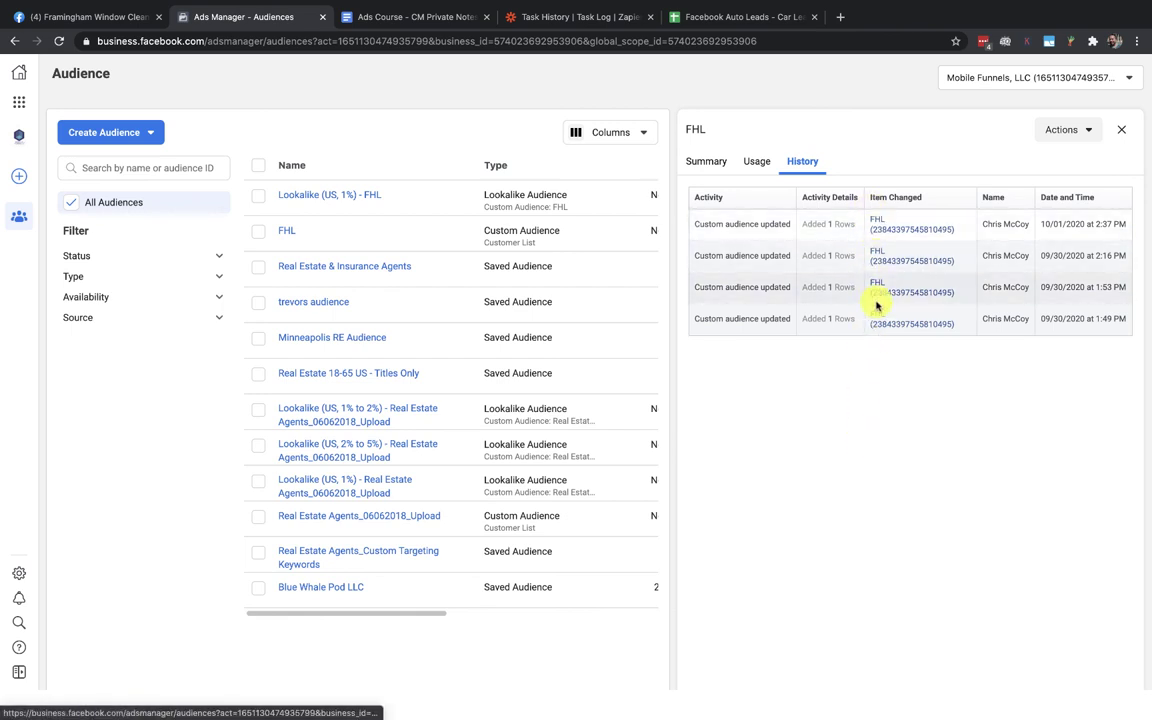
Reload Ads Manager and open the FHL History, now showing the 2:41 PM update adding 2 rows
left_click(54, 40)
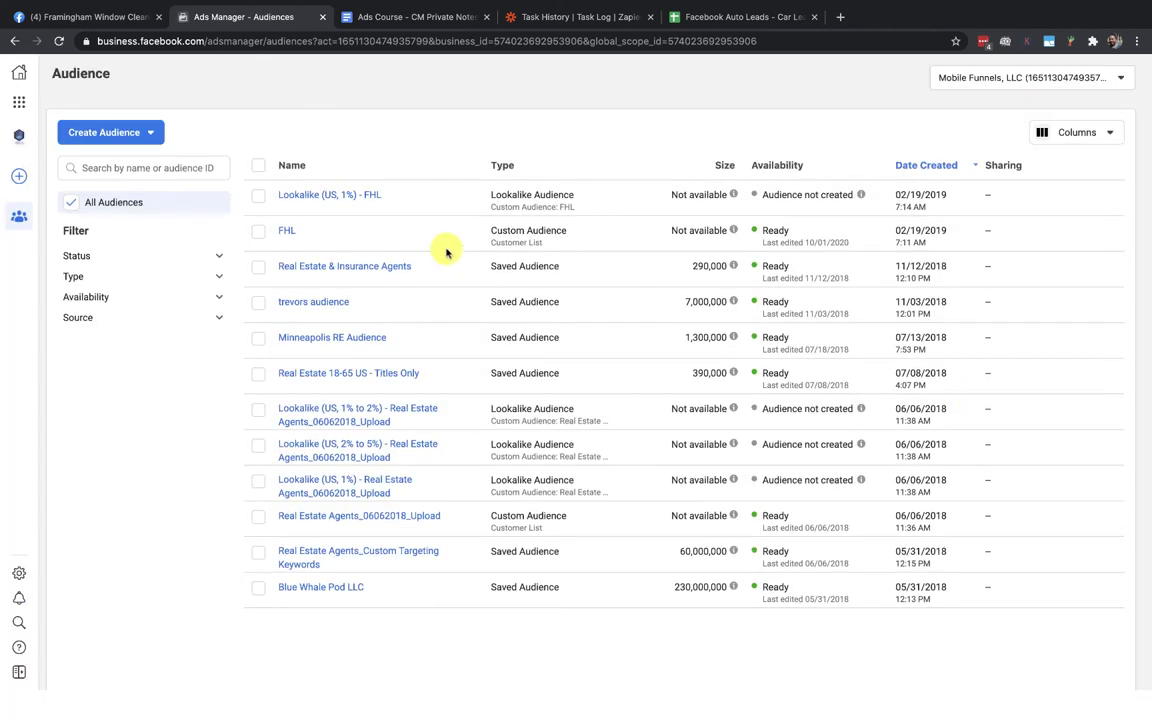
left_click(284, 233)
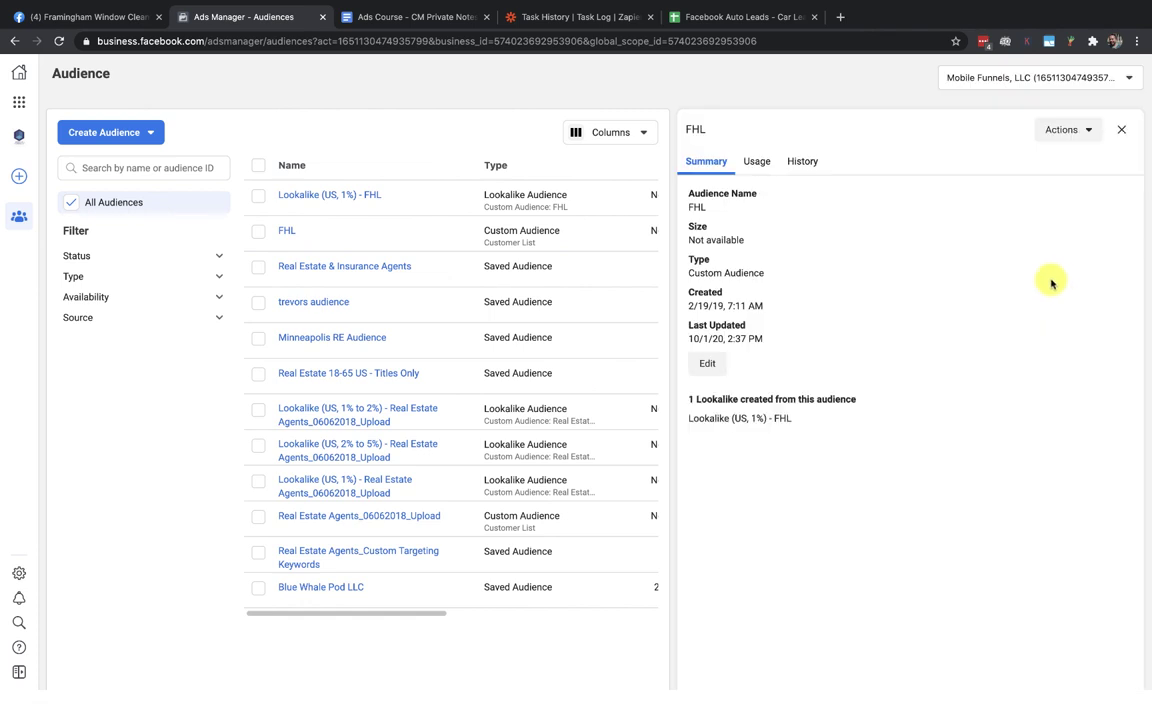
left_click(805, 163)
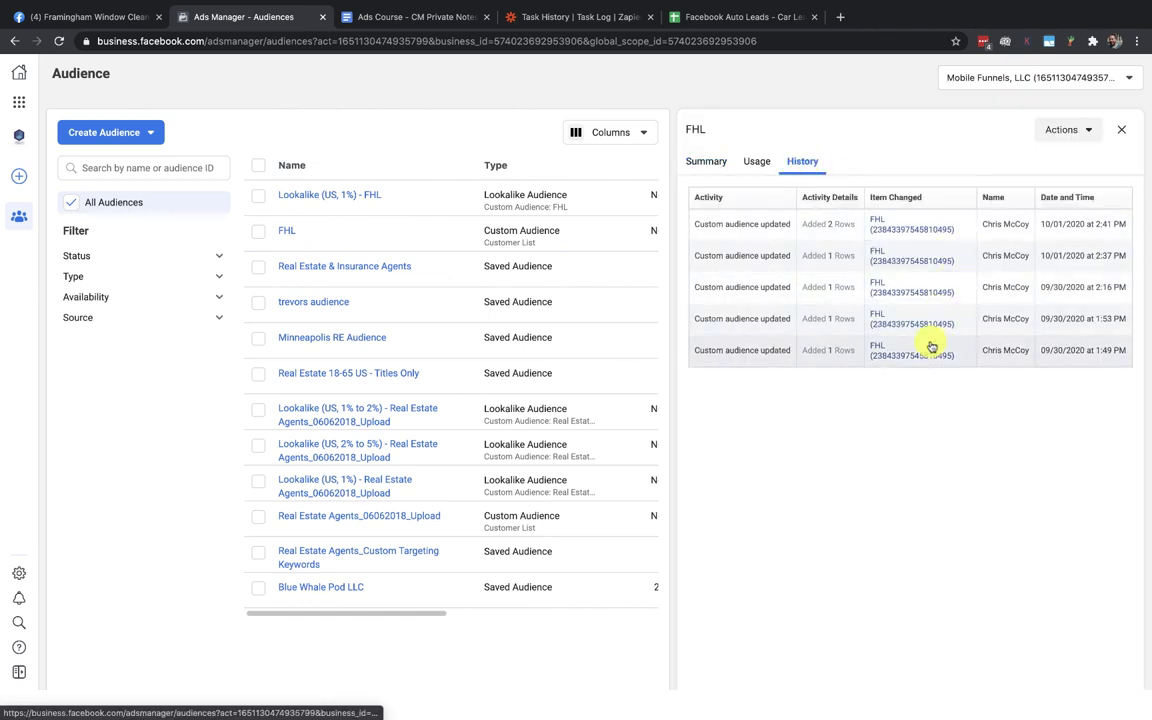